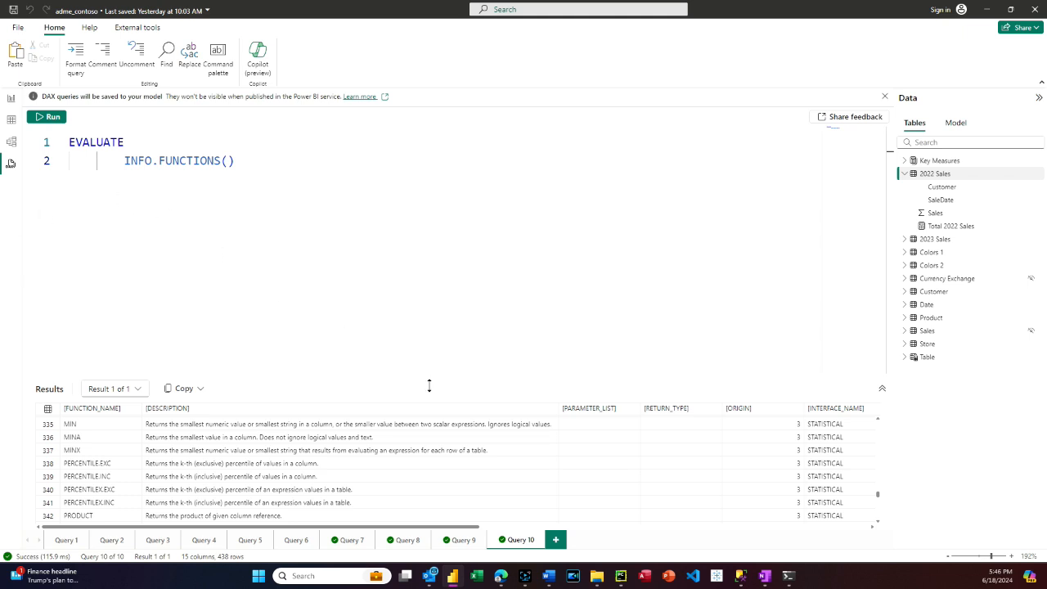
Look over the 2022 Sales table's rows and return to the PERCENTILE report page
{"action": "left_click", "coordinate": [11, 121]}
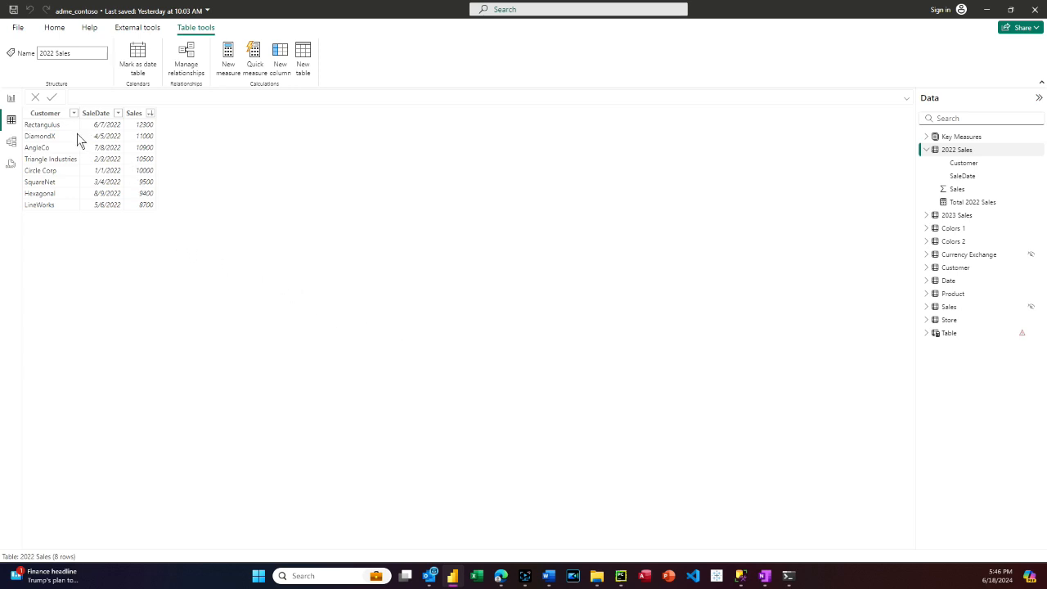
{"action": "left_click", "coordinate": [97, 115]}
{"action": "left_click", "coordinate": [11, 98]}
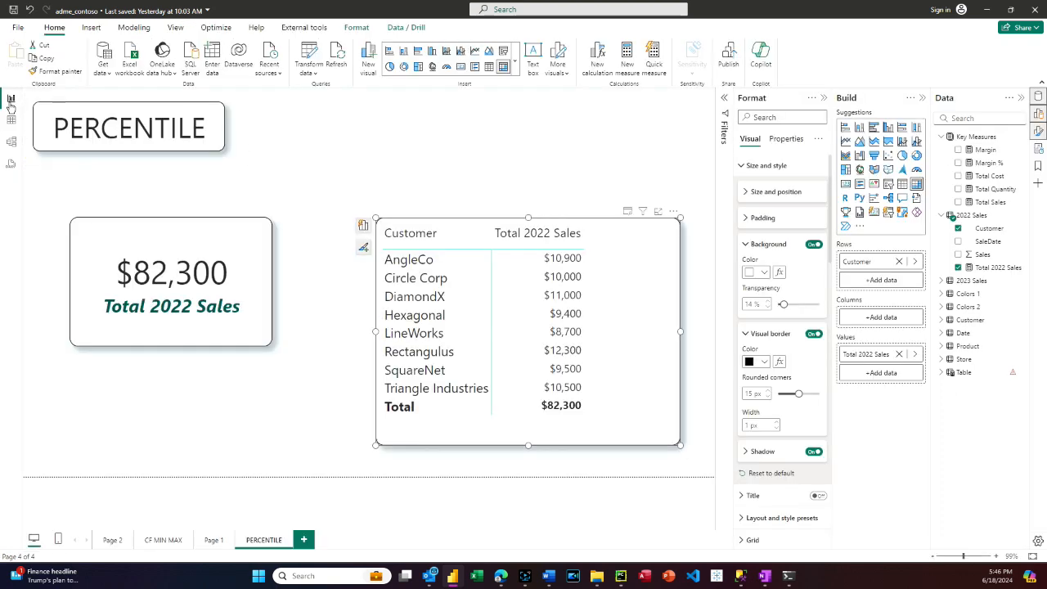
Create a measure named TestPercentile in the 2022 Sales table and start its formula with the PERCENTILE.INC function
{"action": "left_click", "coordinate": [202, 231]}
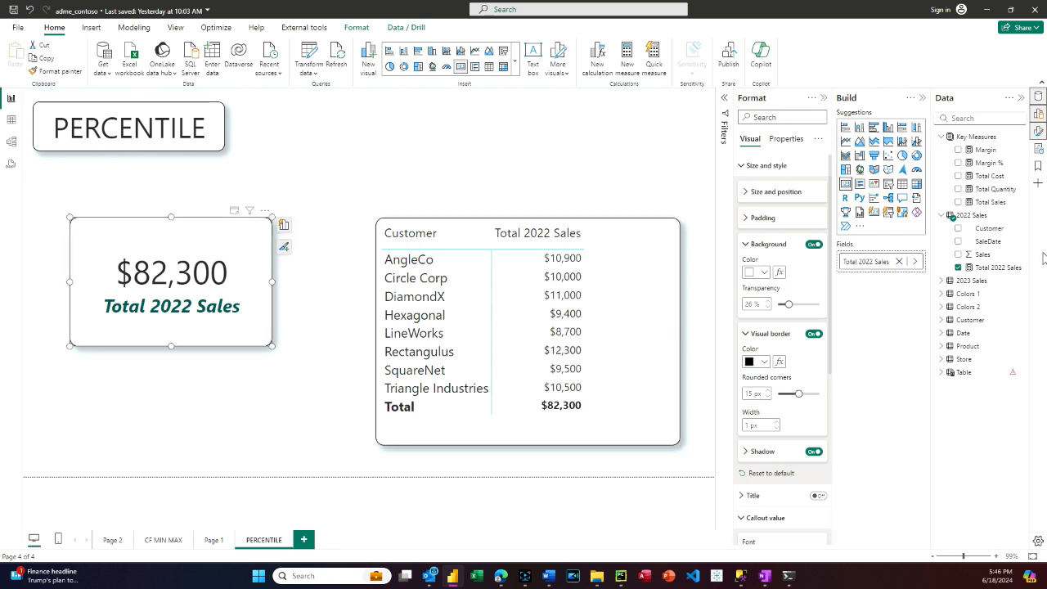
{"action": "right_click", "coordinate": [982, 217]}
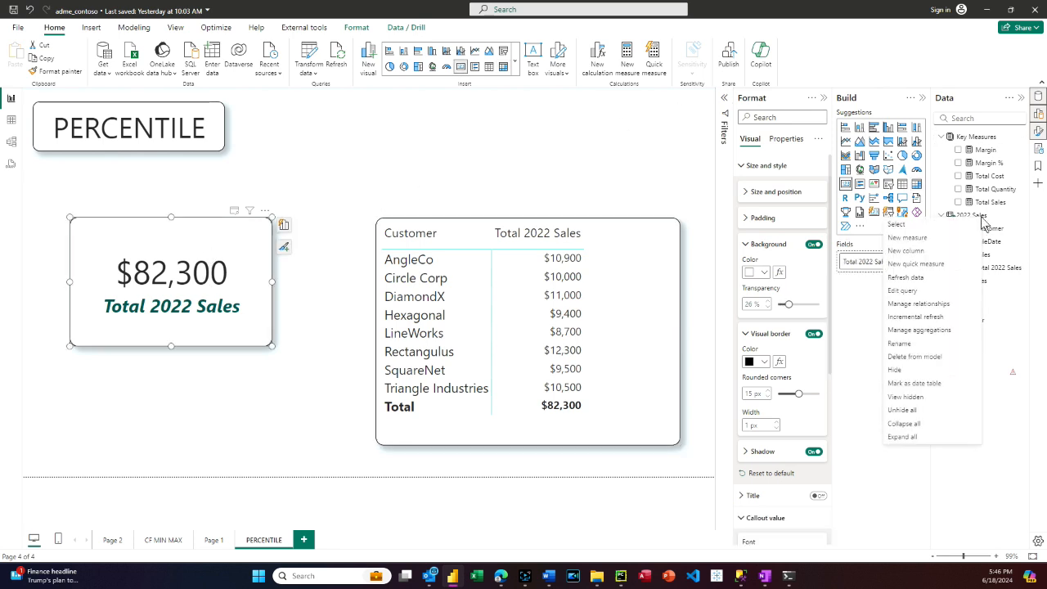
{"action": "key", "text": "Escape"}
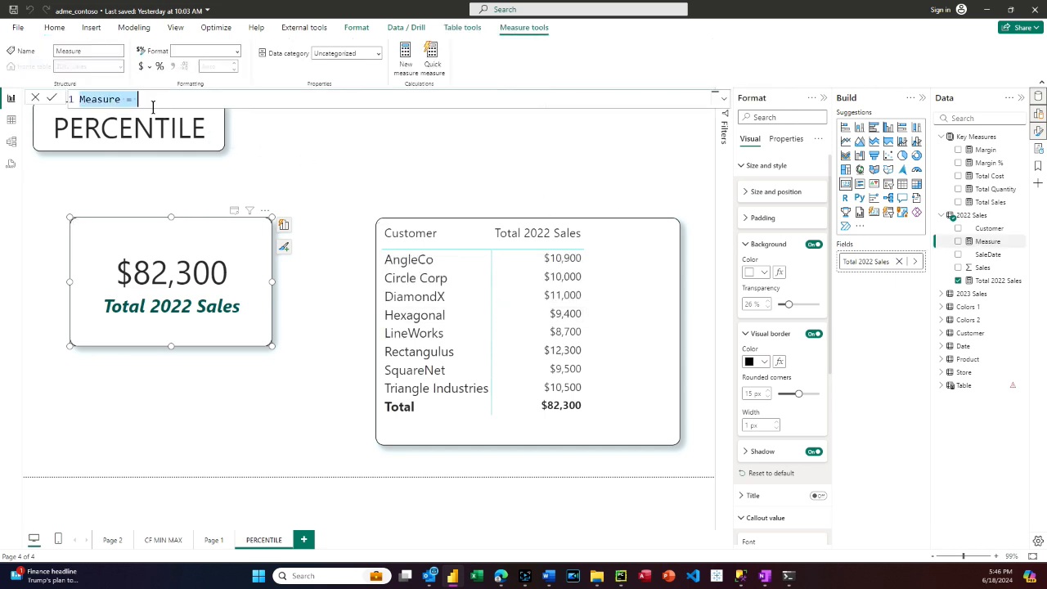
{"action": "type", "text": "Test"}
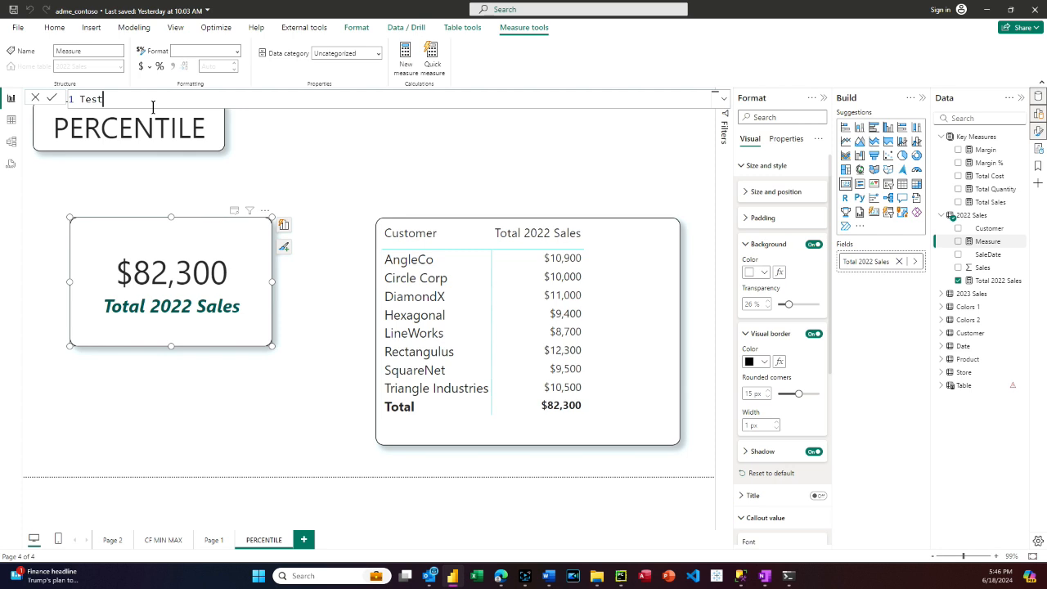
{"action": "type", "text": "Percentile = per"}
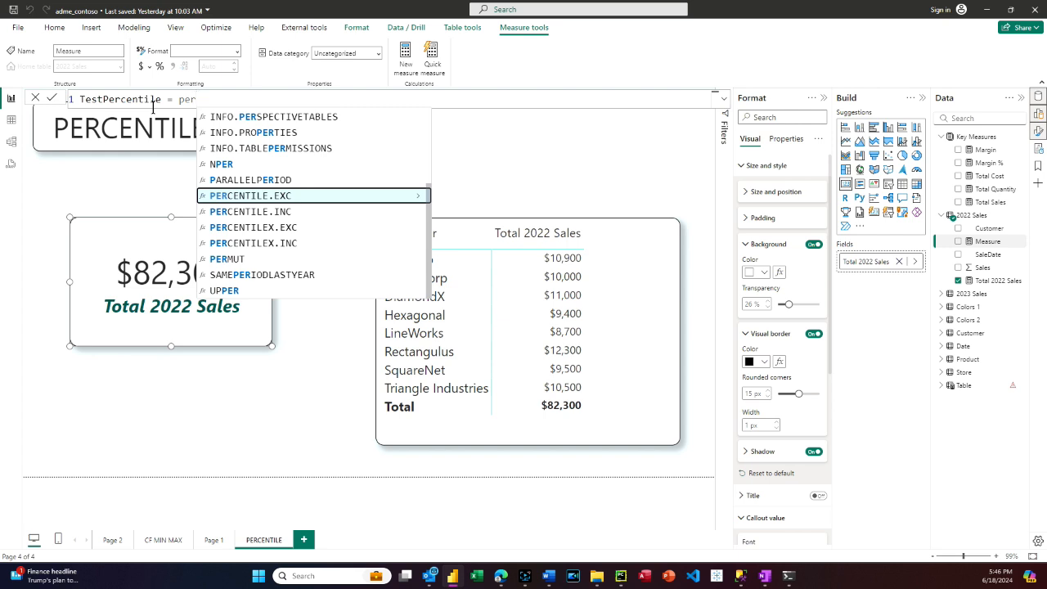
{"action": "key", "text": "Down"}
{"action": "key", "text": "Tab"}
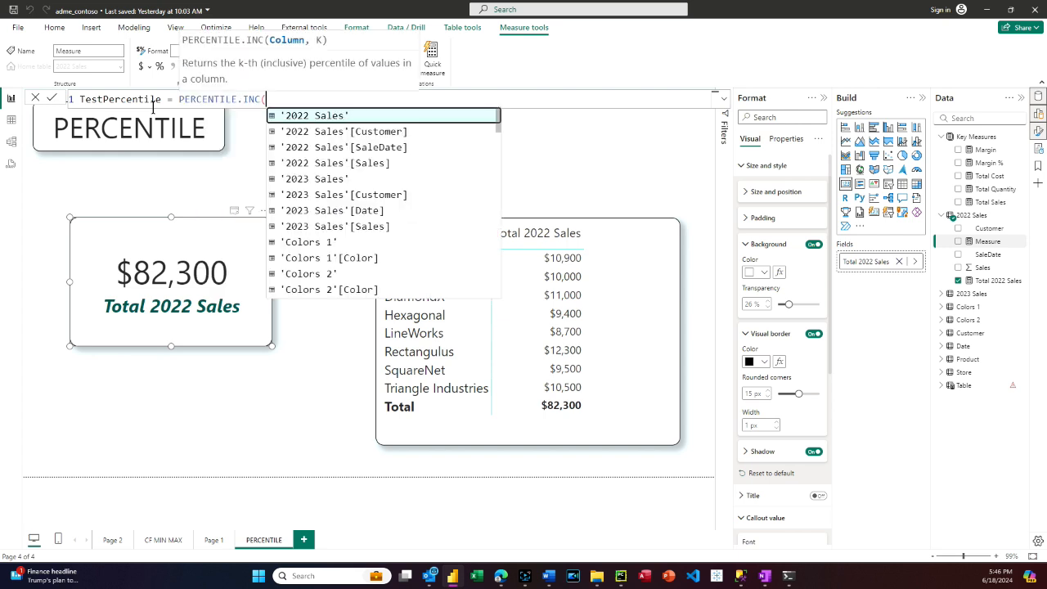
Complete the TestPercentile formula with the column '2022 Sales'[Sales] and a K value of .25, and commit it
{"action": "type", "text": "sal"}
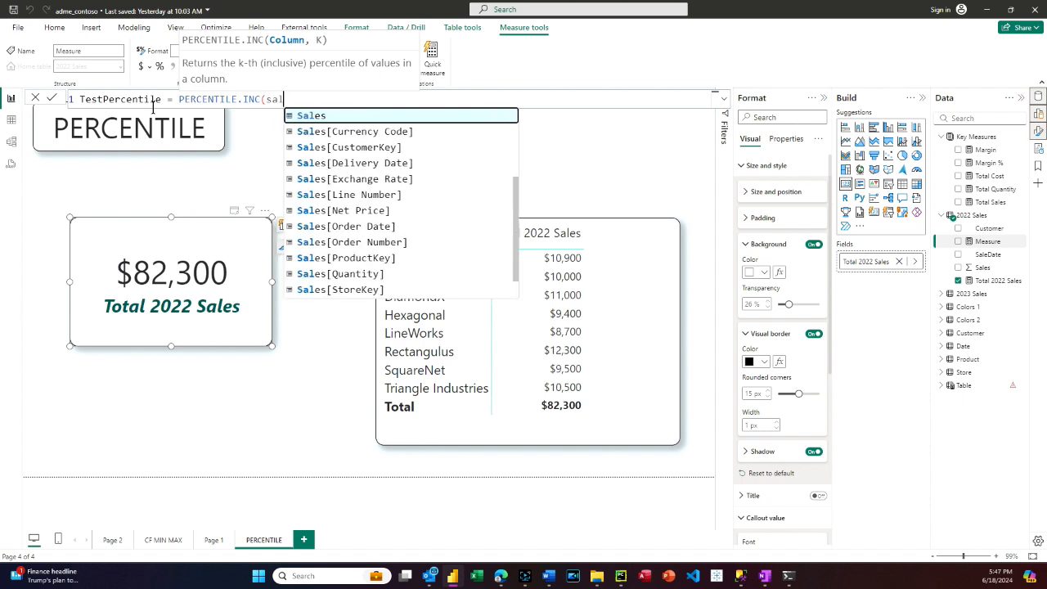
{"action": "type", "text": "e"}
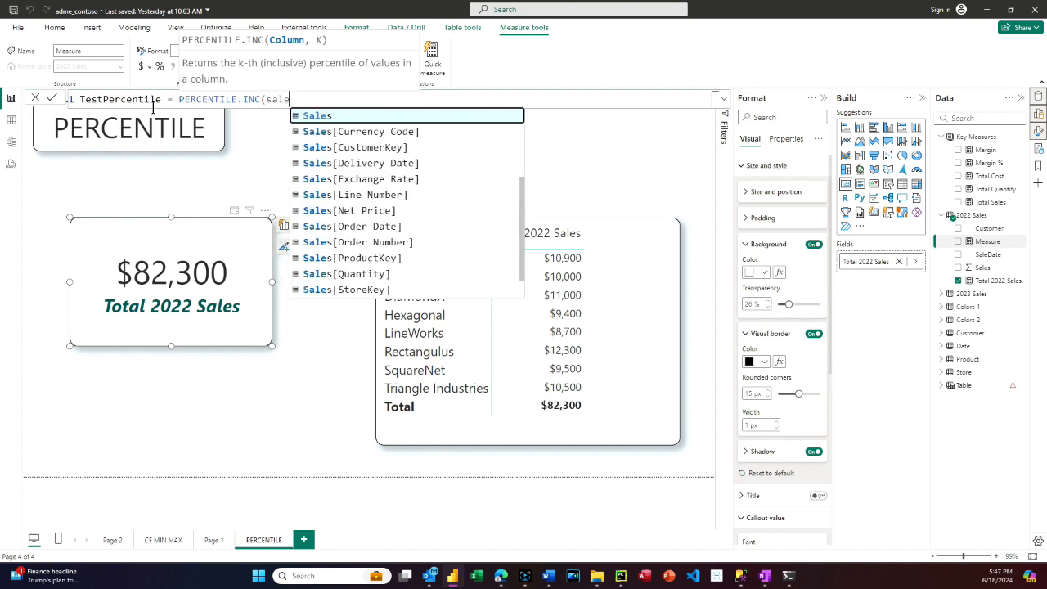
{"action": "key", "text": "BackSpace"}
{"action": "key", "text": "BackSpace"}
{"action": "key", "text": "BackSpace"}
{"action": "key", "text": "BackSpace"}
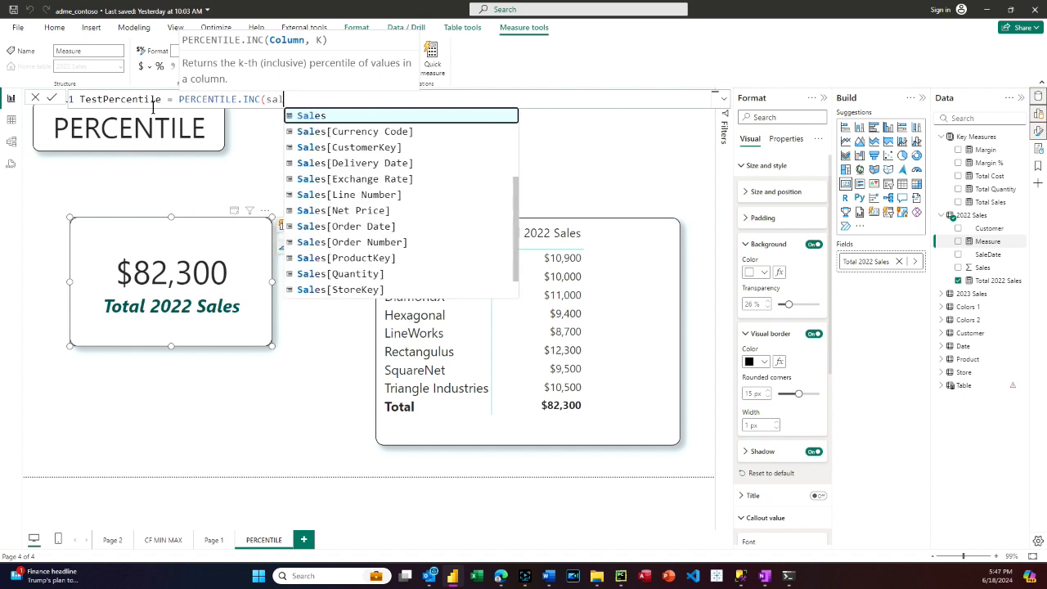
{"action": "key", "text": "Down"}
{"action": "key", "text": "Down"}
{"action": "key", "text": "Down"}
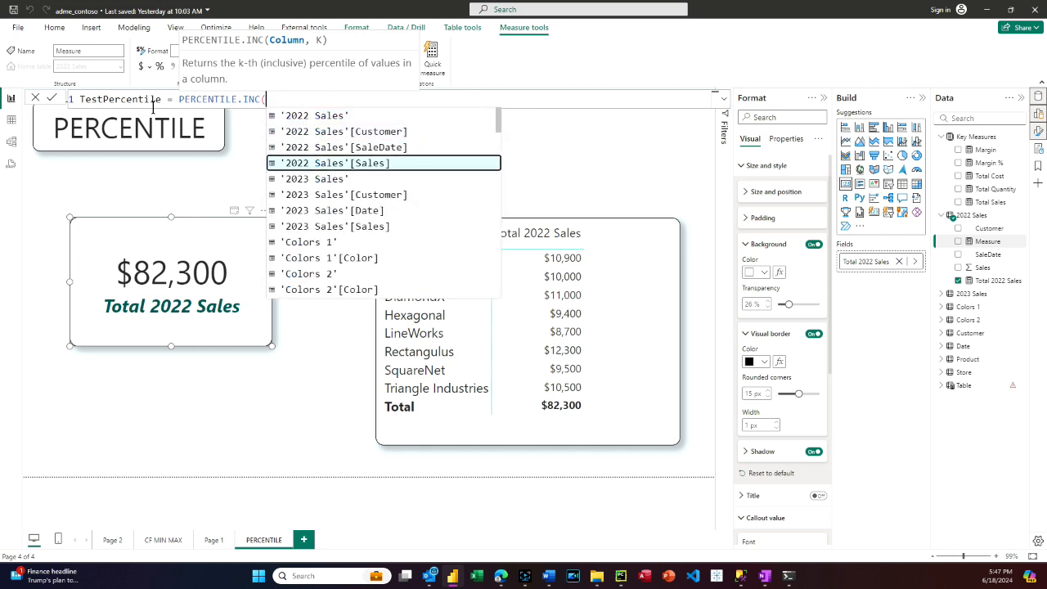
{"action": "key", "text": "Tab"}
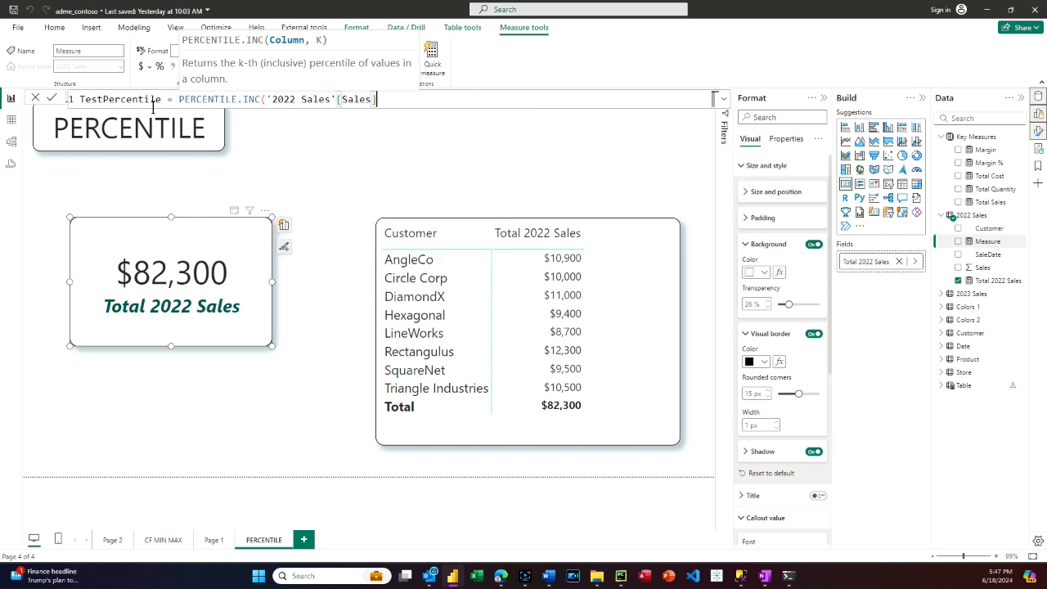
{"action": "type", "text": ","}
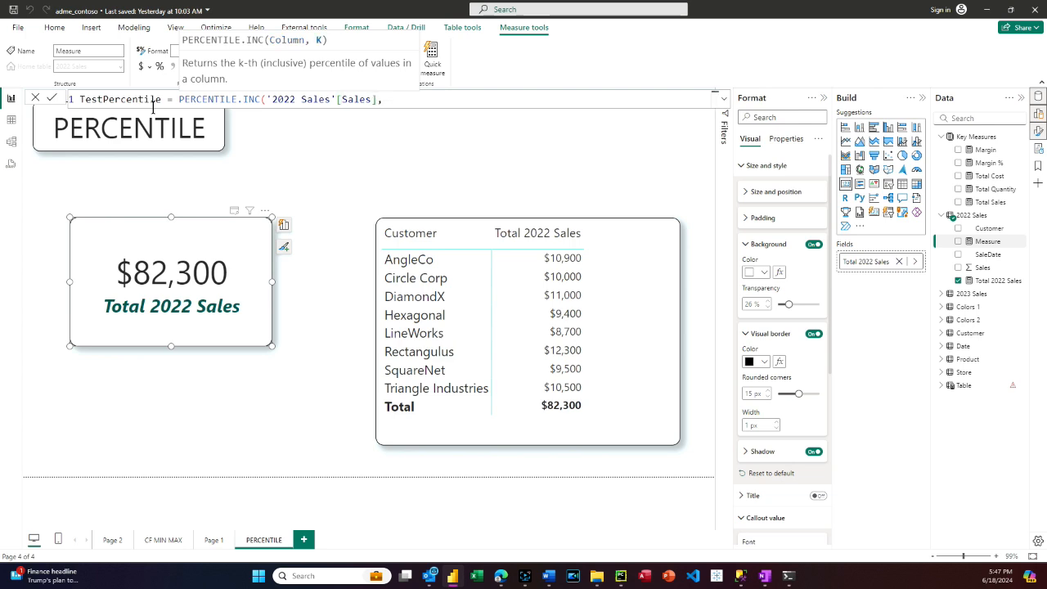
{"action": "type", "text": ".25)"}
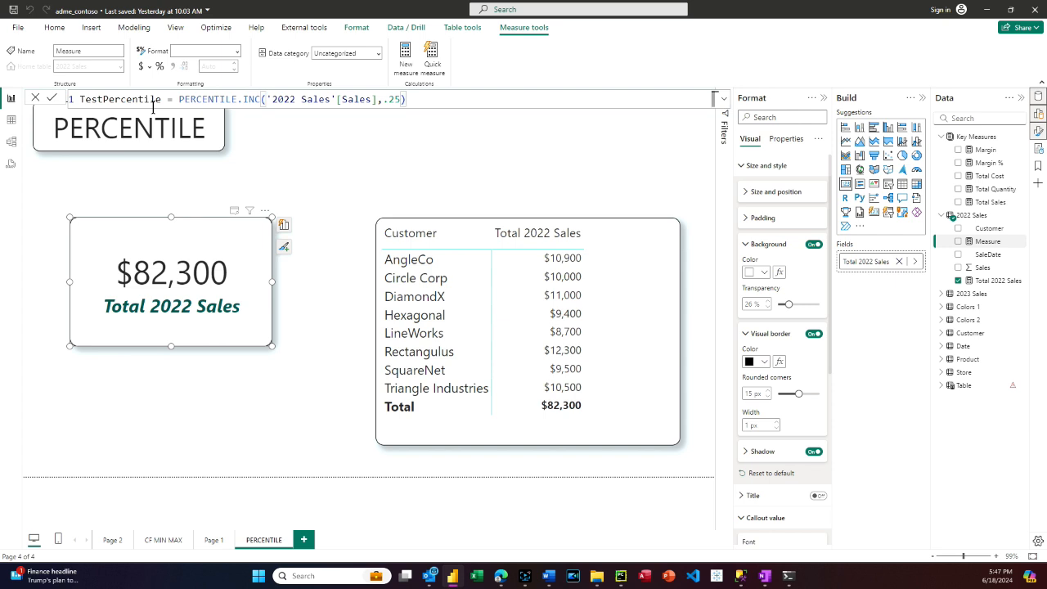
{"action": "left_click", "coordinate": [52, 99]}
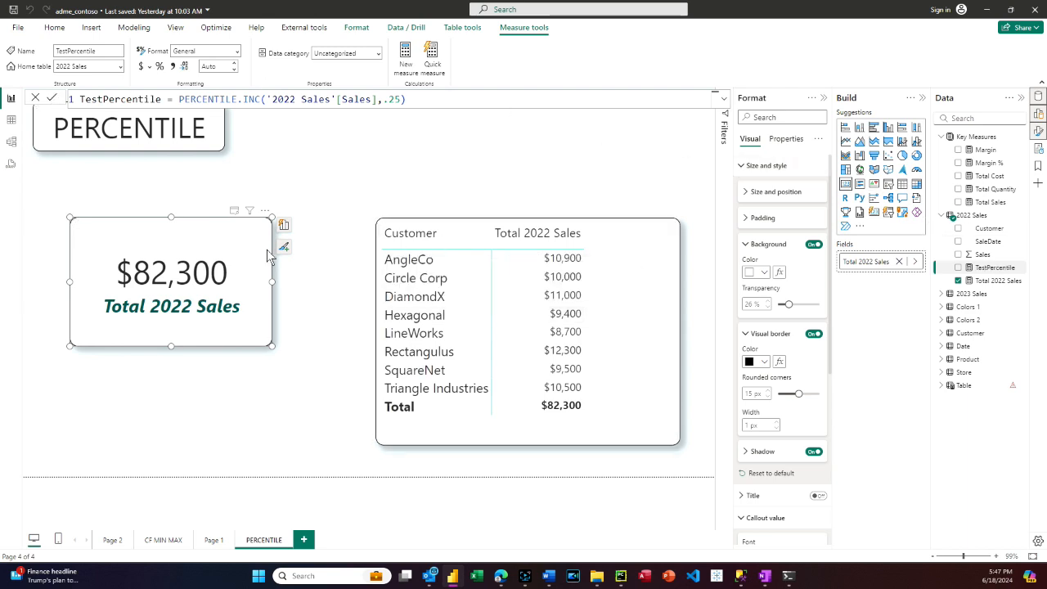
Replace Total 2022 Sales with TestPercentile in the card, and sort the customer matrix by Total 2022 Sales in descending order
{"action": "left_click", "coordinate": [898, 262]}
{"action": "left_click_drag", "start_coordinate": [982, 268], "coordinate": [880, 262]}
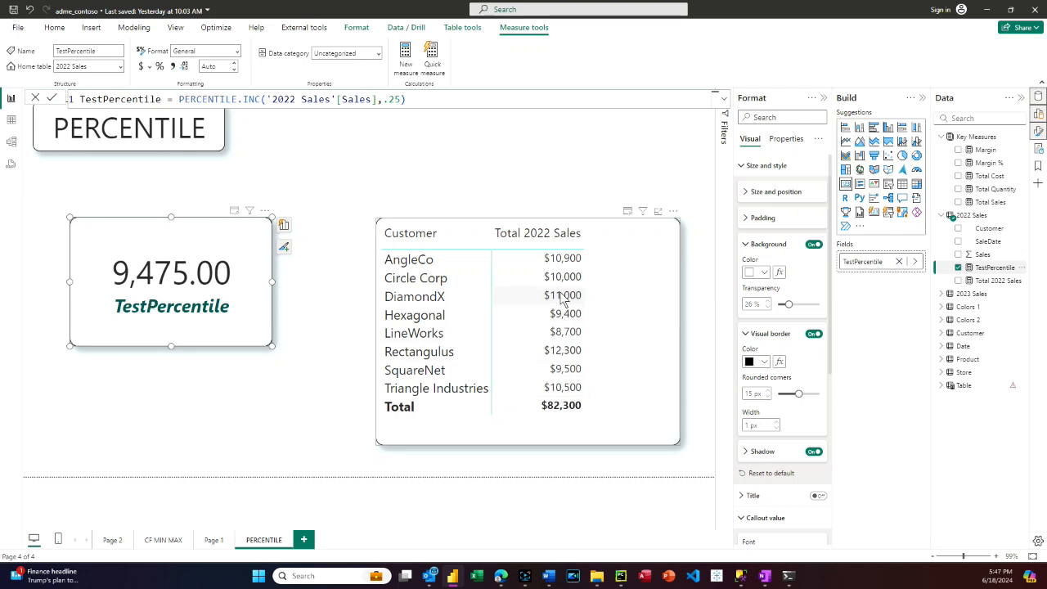
{"action": "left_click", "coordinate": [557, 235]}
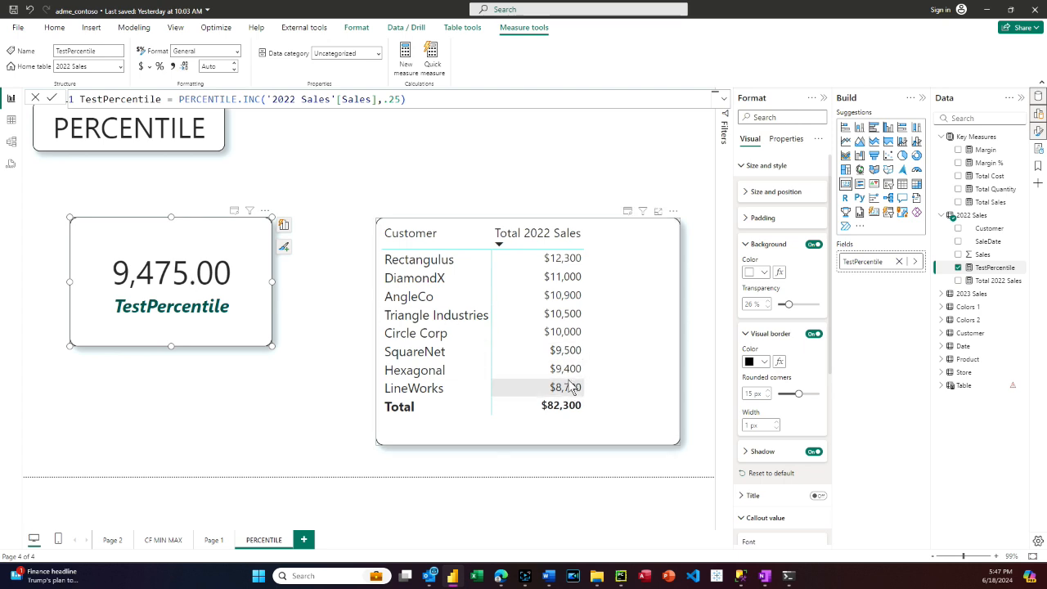
Set the K value in the TestPercentile formula to .50 and commit the measure
{"action": "left_click_drag", "start_coordinate": [389, 98], "coordinate": [401, 99]}
{"action": "type", "text": ".50"}
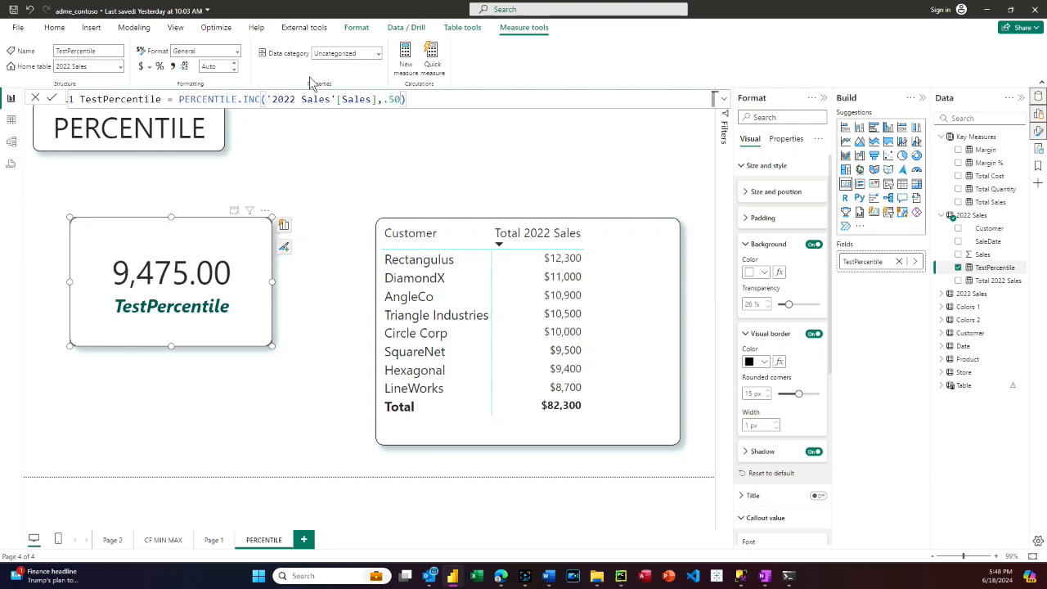
{"action": "left_click", "coordinate": [54, 101]}
{"action": "left_click", "coordinate": [54, 99]}
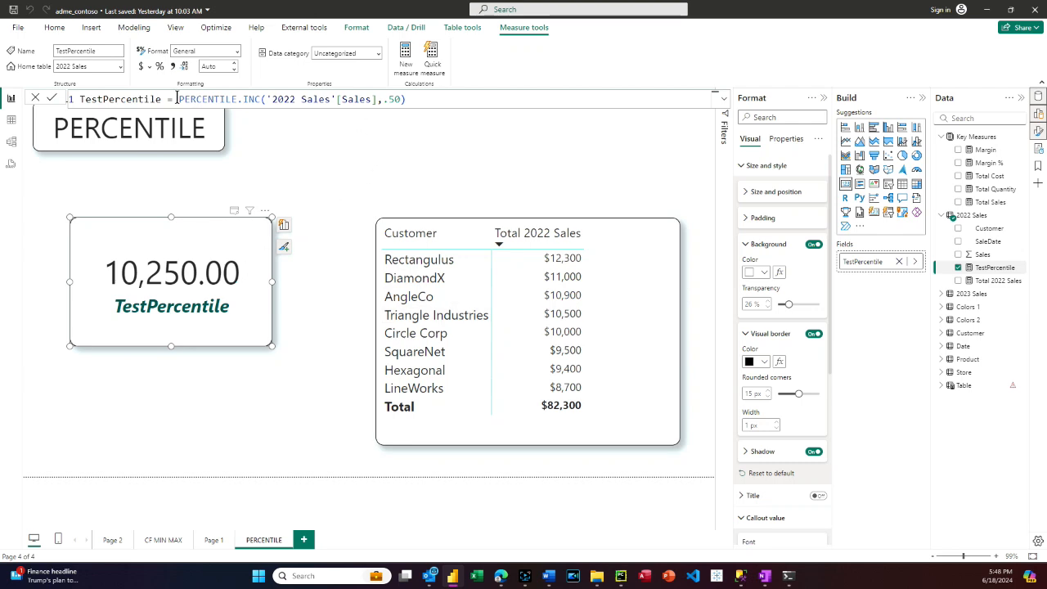
Try replacing PERCENTILE.INC with MEDIAN in the TestPercentile formula while keeping the .50 argument
{"action": "left_click_drag", "start_coordinate": [180, 99], "coordinate": [260, 99]}
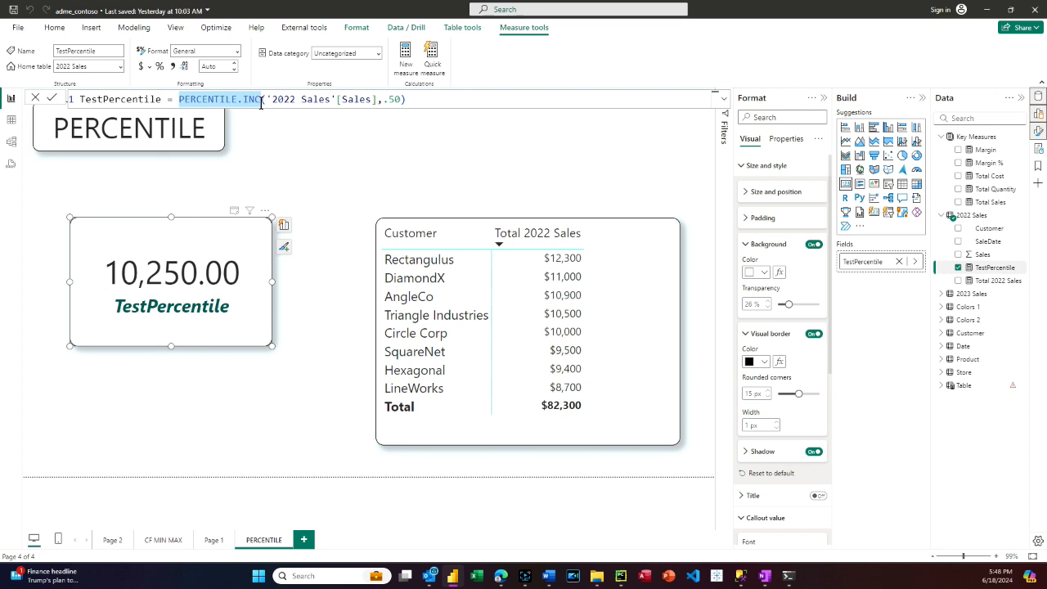
{"action": "type", "text": "MEDIAN"}
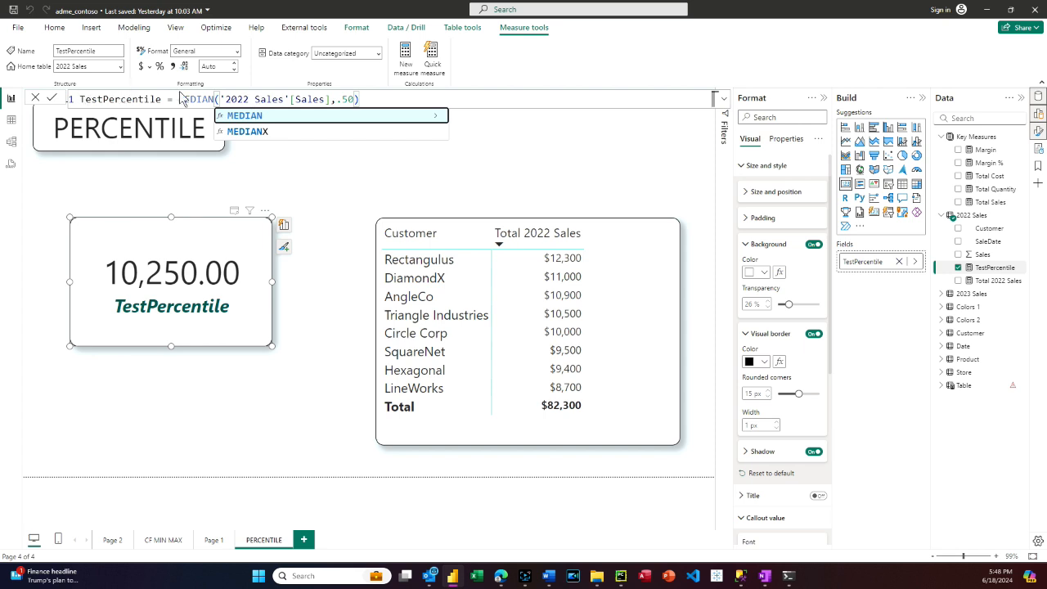
{"action": "left_click", "coordinate": [51, 99]}
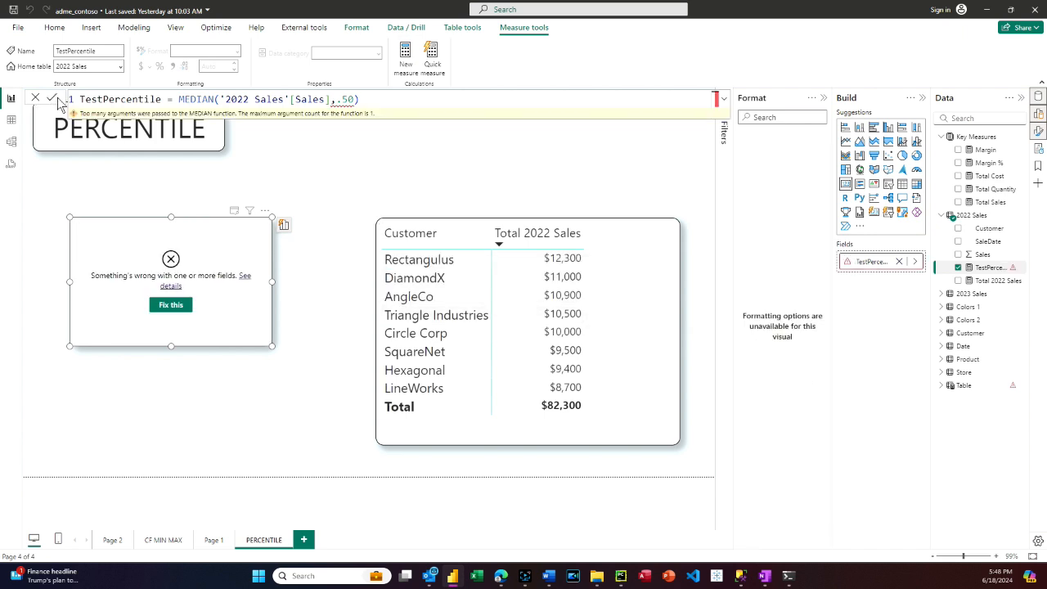
Remove the .50 argument so the TestPercentile formula reads MEDIAN('2022 Sales'[Sales]), and commit it
{"action": "mouse_move", "coordinate": [345, 100]}
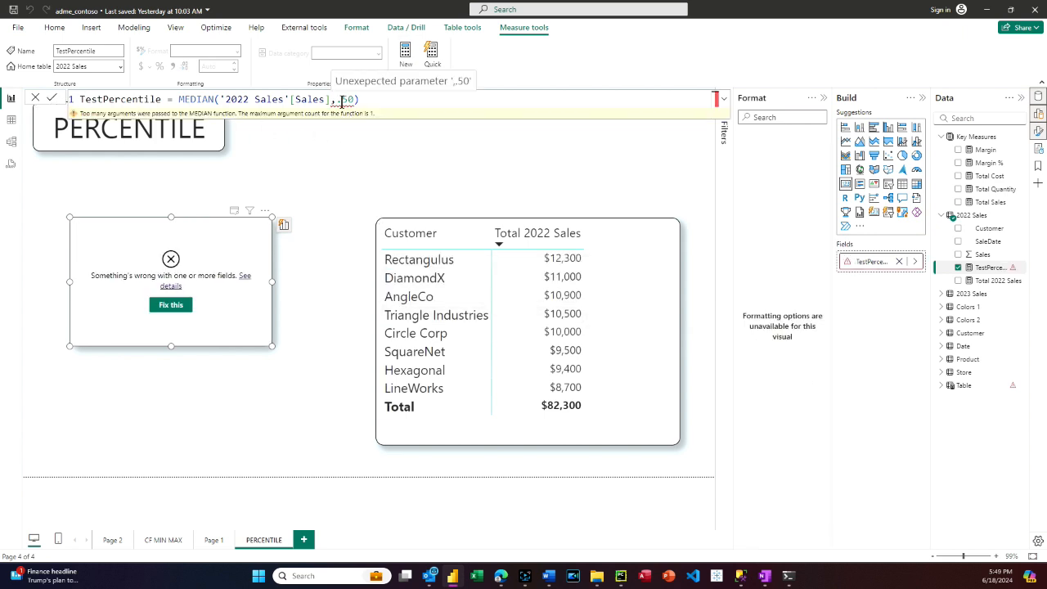
{"action": "left_click_drag", "start_coordinate": [333, 99], "coordinate": [353, 99]}
{"action": "key", "text": "BackSpace"}
{"action": "key", "text": "Delete"}
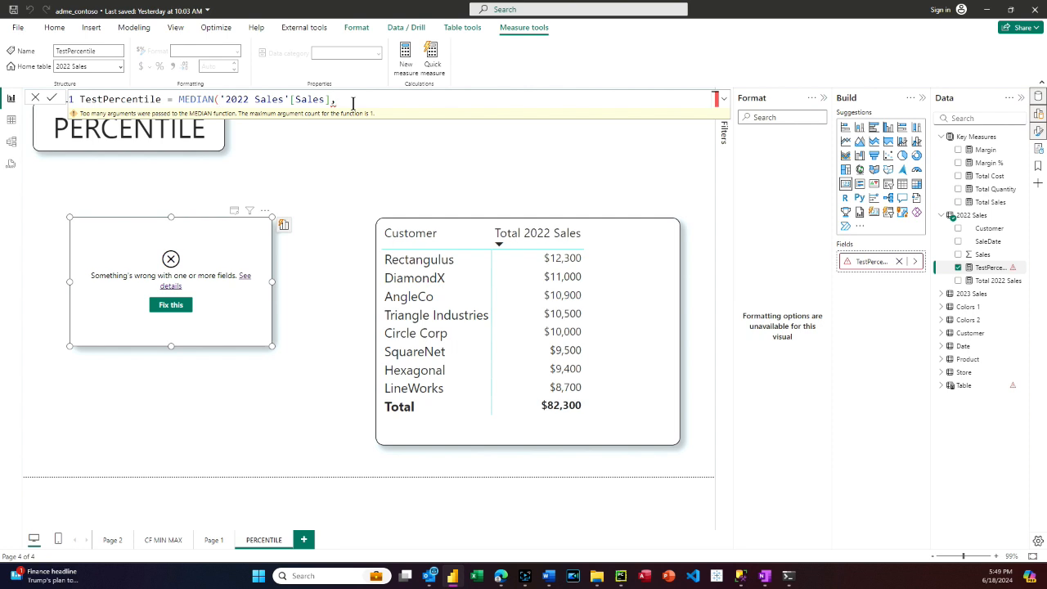
{"action": "key", "text": "BackSpace"}
{"action": "type", "text": ")"}
{"action": "key", "text": "BackSpace"}
{"action": "type", "text": "("}
{"action": "key", "text": "BackSpace"}
{"action": "type", "text": ")"}
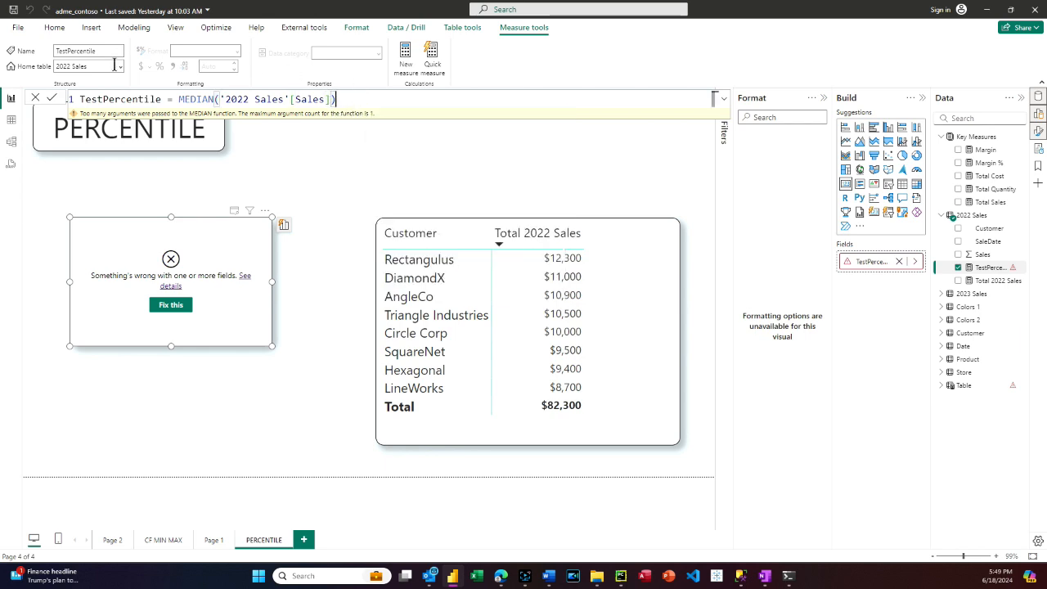
{"action": "left_click", "coordinate": [52, 99]}
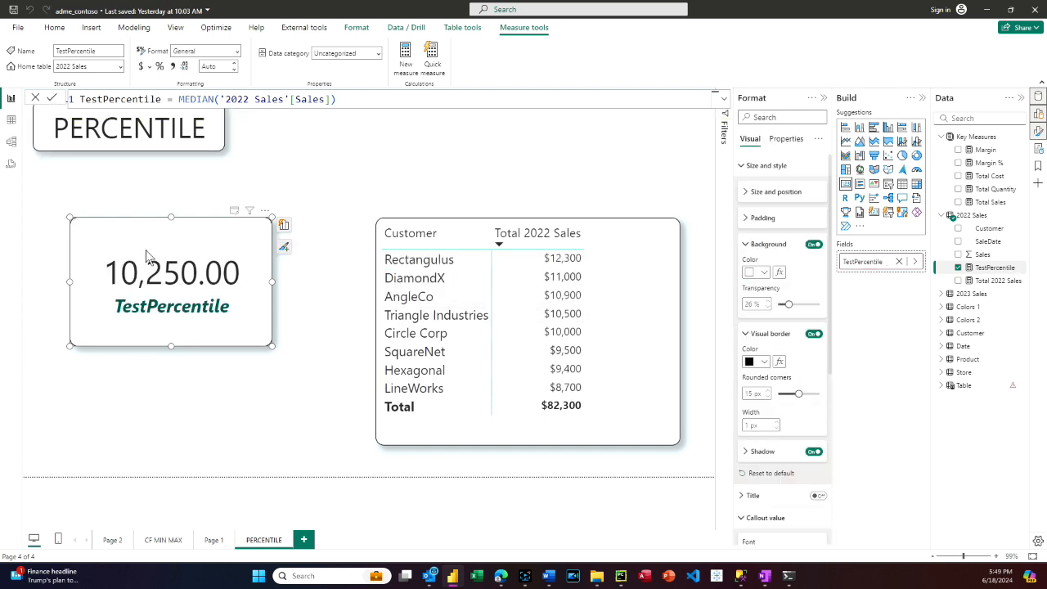
Change the TestPercentile formula to PERCENTILE.INC('2022 Sales'[Sales],1) and commit it
{"action": "double_click", "coordinate": [215, 99]}
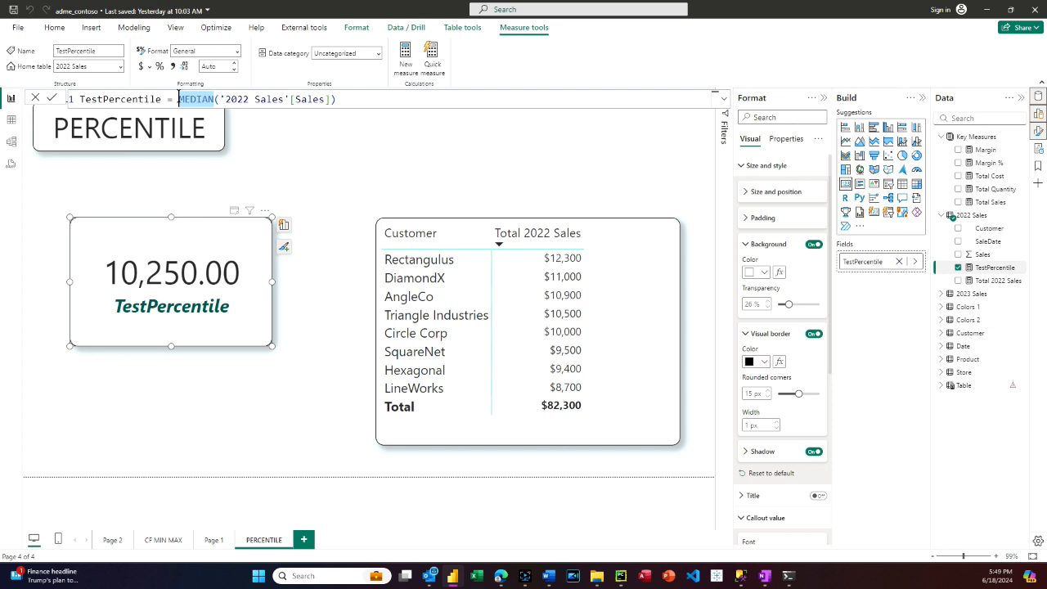
{"action": "type", "text": "percentile"}
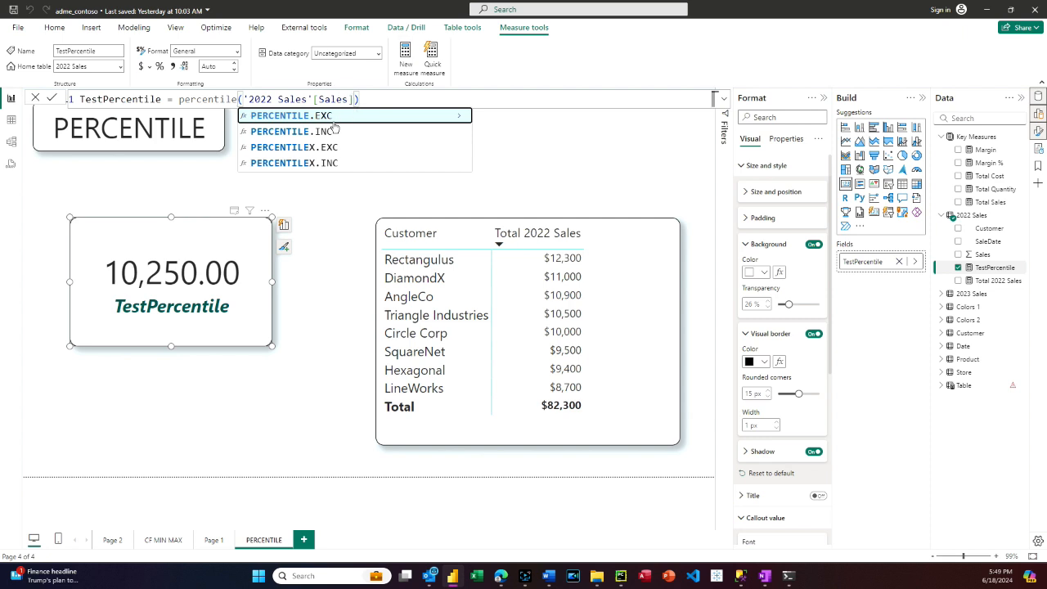
{"action": "left_click", "coordinate": [324, 131]}
{"action": "left_click", "coordinate": [377, 101]}
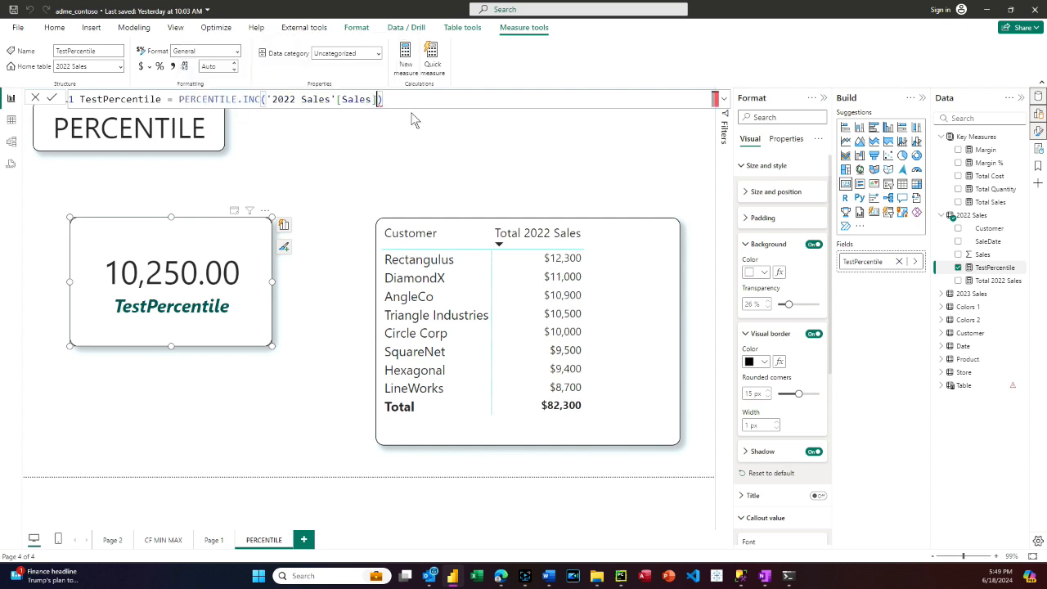
{"action": "type", "text": ",1"}
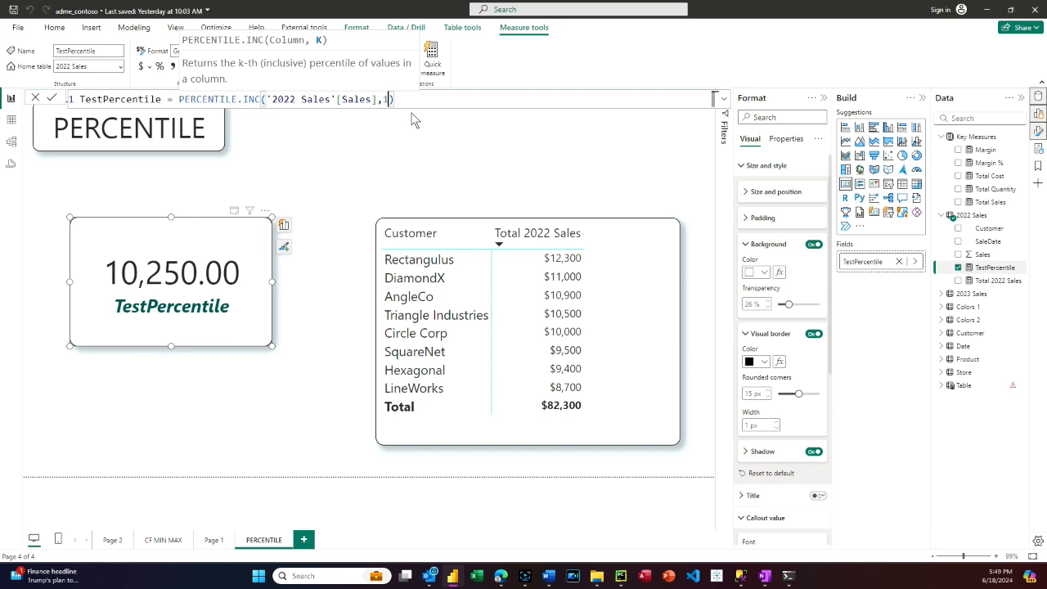
{"action": "left_click", "coordinate": [52, 98]}
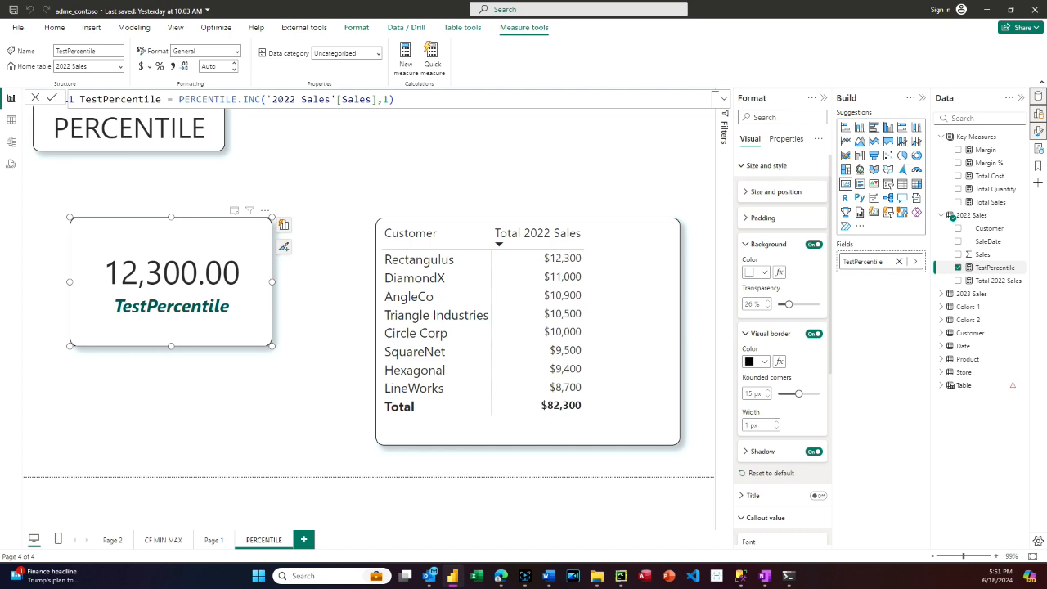
Add a new calculated column to the 2022 Sales table in the table view
{"action": "left_click", "coordinate": [12, 120]}
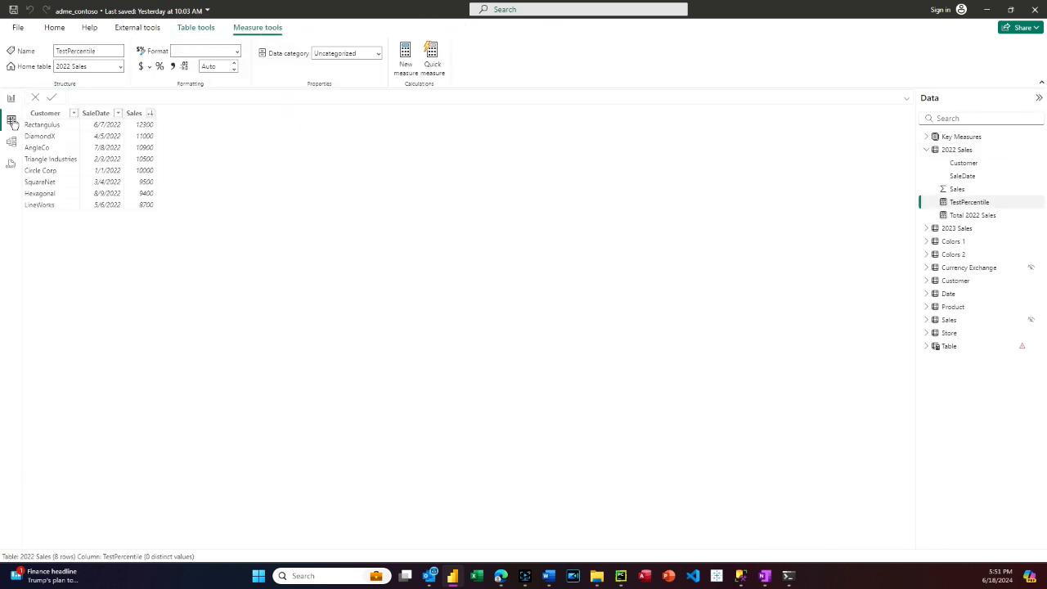
{"action": "left_click", "coordinate": [204, 29]}
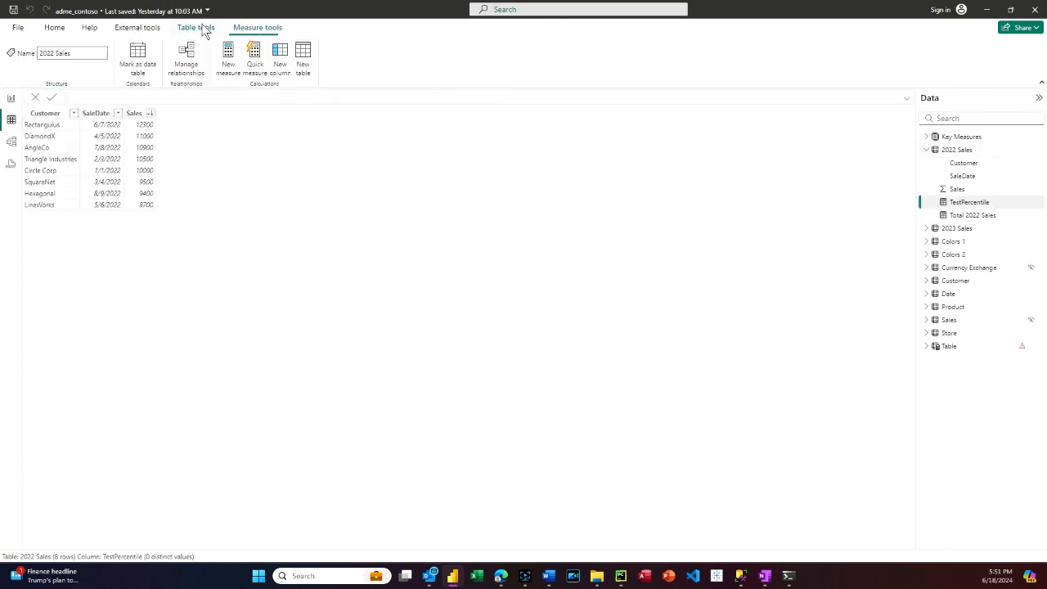
{"action": "left_click", "coordinate": [281, 54]}
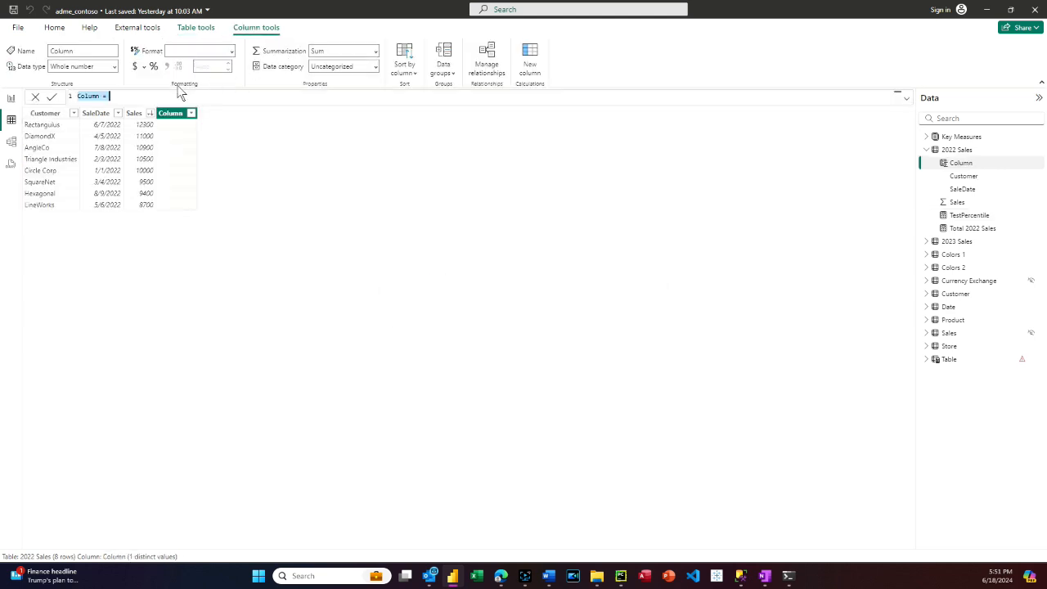
Replace the default column name in the formula with "Quartiles =" and start a second formula line
{"action": "scroll", "coordinate": [159, 95], "scroll_direction": "up", "scroll_amount": 4}
{"action": "scroll", "coordinate": [159, 96], "scroll_direction": "up", "scroll_amount": 1}
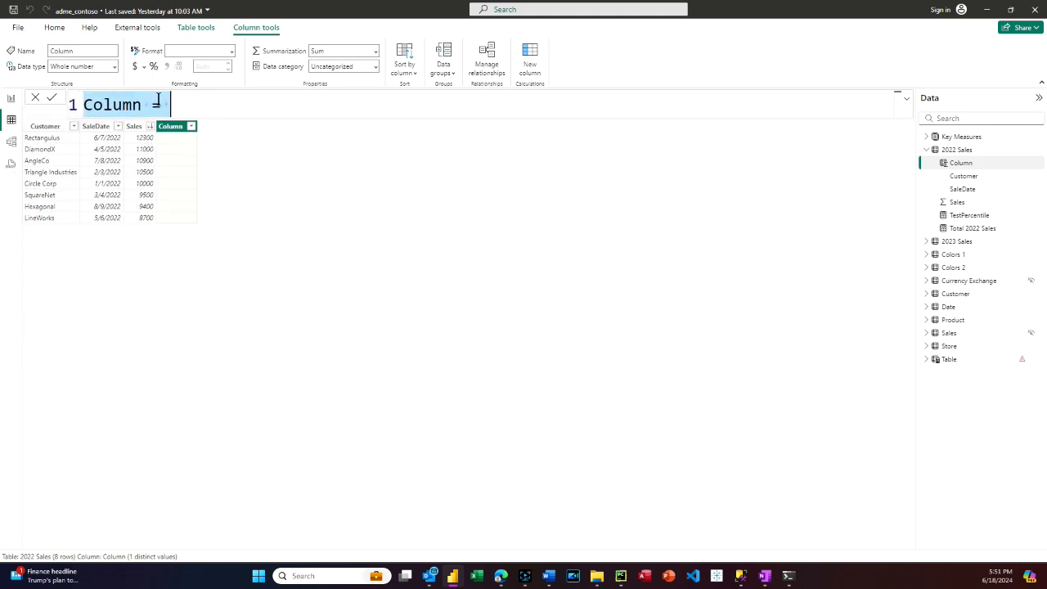
{"action": "left_click_drag", "start_coordinate": [186, 108], "coordinate": [60, 107]}
{"action": "type", "text": "qUARTILES"}
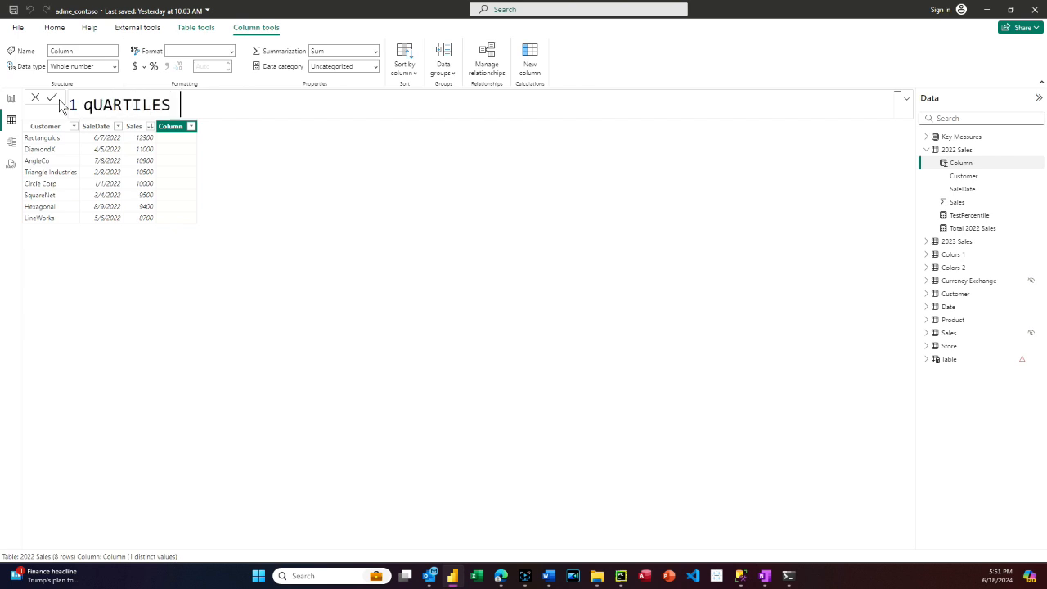
{"action": "key", "text": "BackSpace"}
{"action": "key", "text": "BackSpace"}
{"action": "key", "text": "BackSpace"}
{"action": "key", "text": "BackSpace"}
{"action": "key", "text": "BackSpace"}
{"action": "key", "text": "BackSpace"}
{"action": "key", "text": "BackSpace"}
{"action": "key", "text": "BackSpace"}
{"action": "key", "text": "BackSpace"}
{"action": "key", "text": "BackSpace"}
{"action": "type", "text": "Quartiles "}
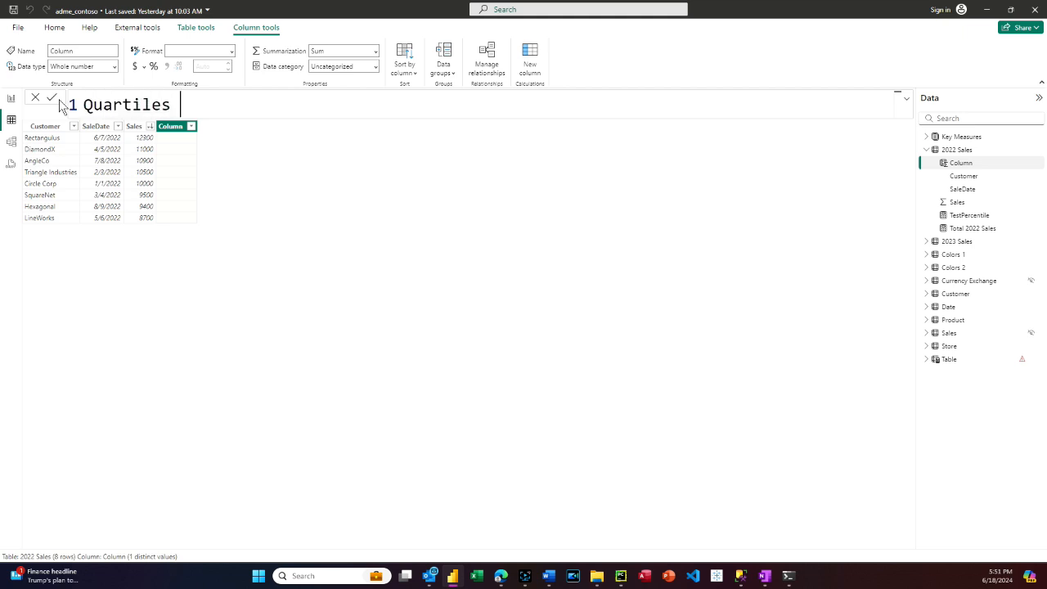
{"action": "type", "text": "="}
{"action": "key", "text": "shift+Return"}
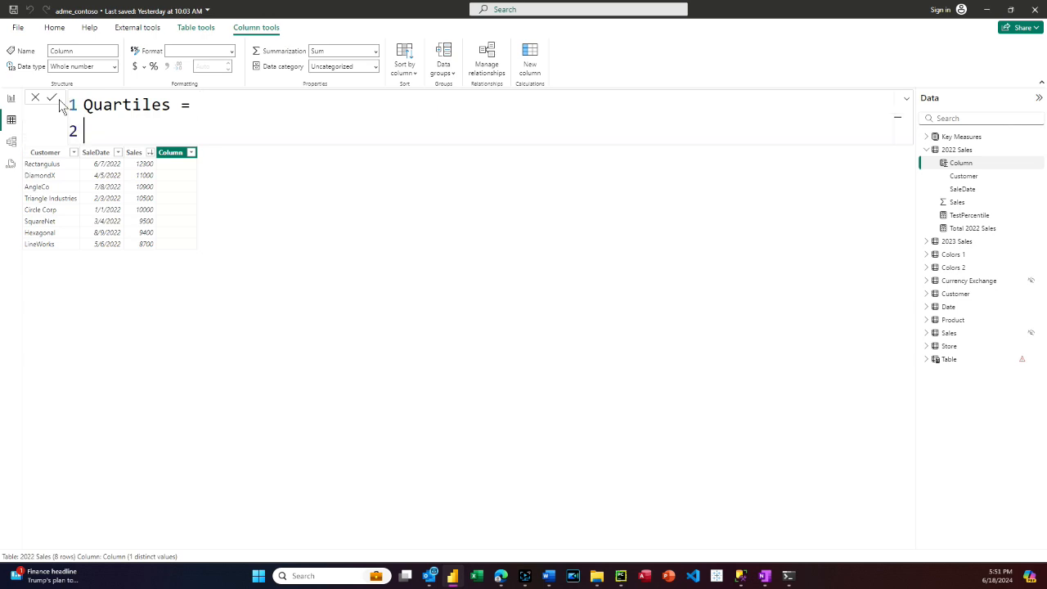
Declare the variable QTILE1 in the Quartiles formula and begin its expression with the PERCENTILEX.INC function
{"action": "type", "text": "VAR QTILE"}
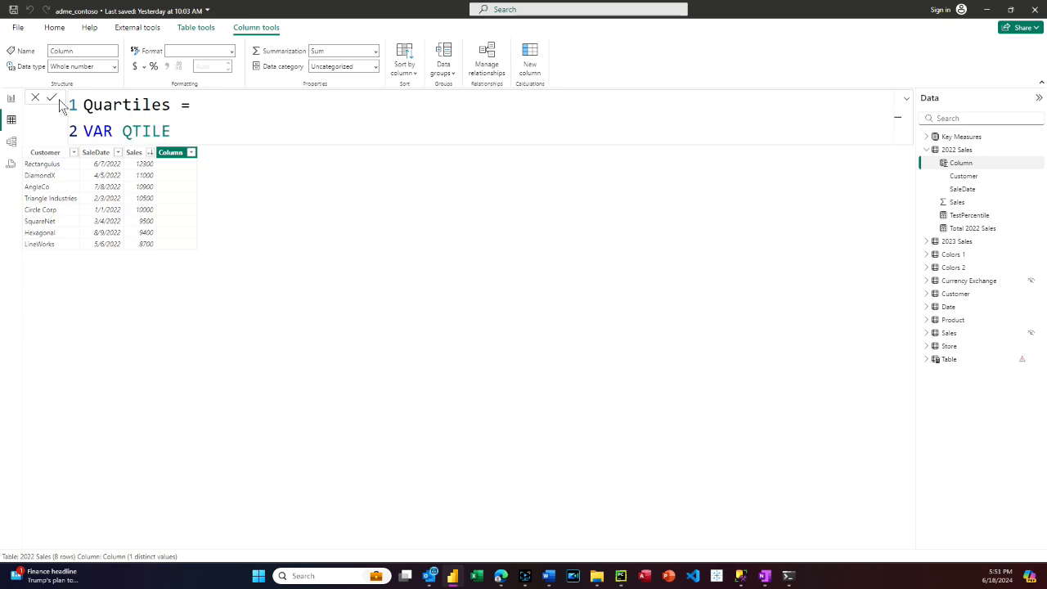
{"action": "type", "text": "1 = PERV"}
{"action": "key", "text": "BackSpace"}
{"action": "type", "text": "CENTI"}
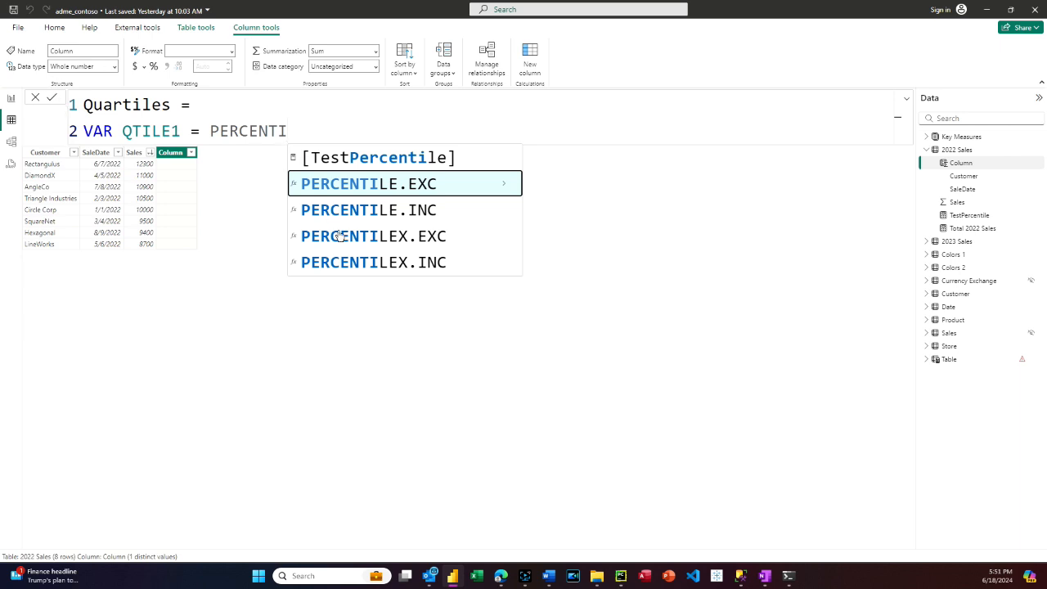
{"action": "left_click", "coordinate": [348, 267]}
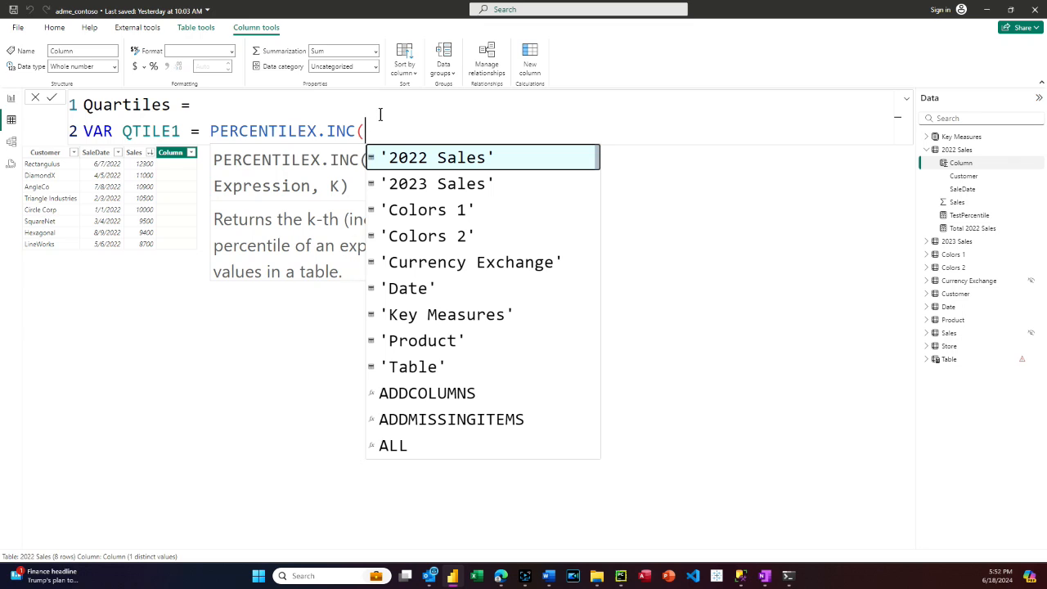
Give PERCENTILEX.INC the table argument ALL('2022 Sales') and the expression [Total 2022 Sales]
{"action": "type", "text": "ALL"}
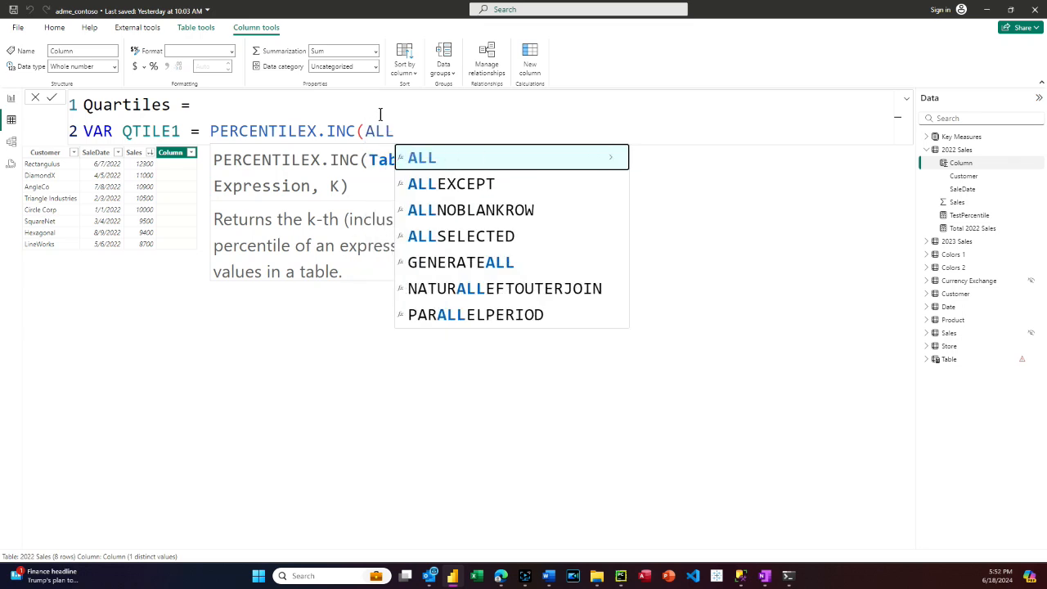
{"action": "key", "text": "Tab"}
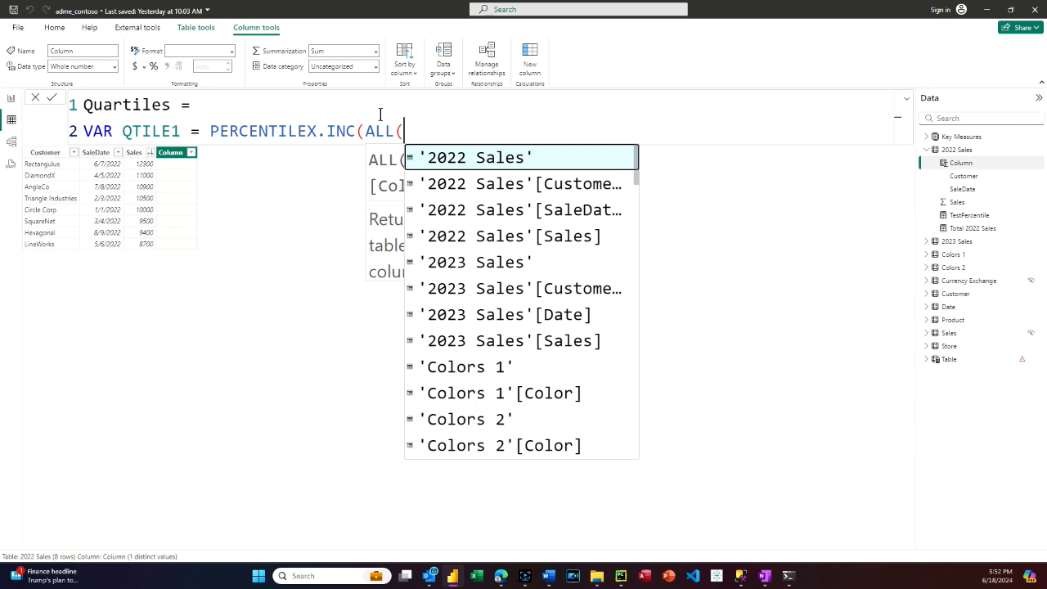
{"action": "left_click", "coordinate": [460, 158]}
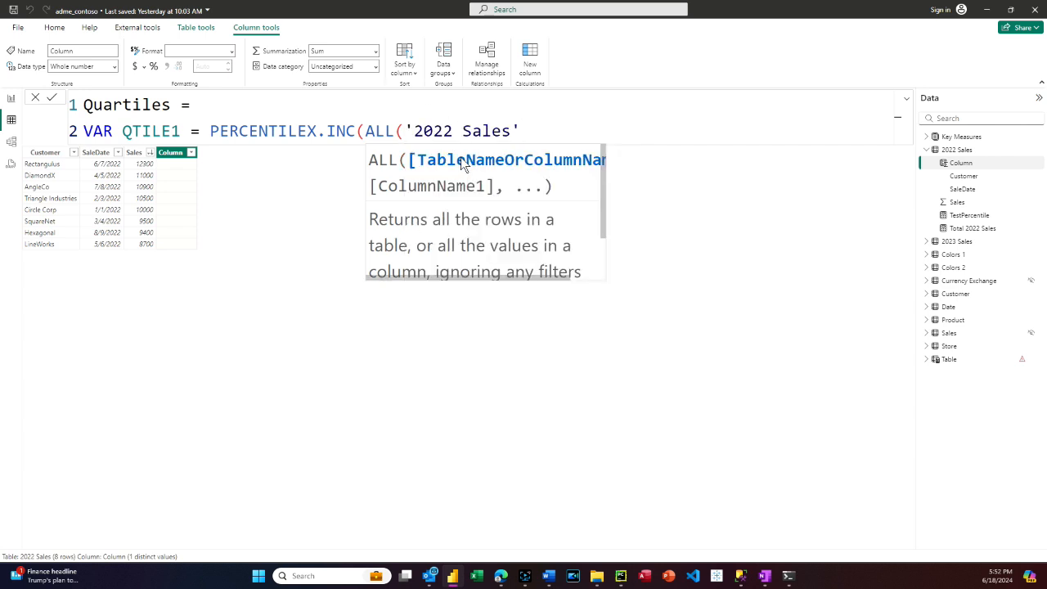
{"action": "type", "text": "),"}
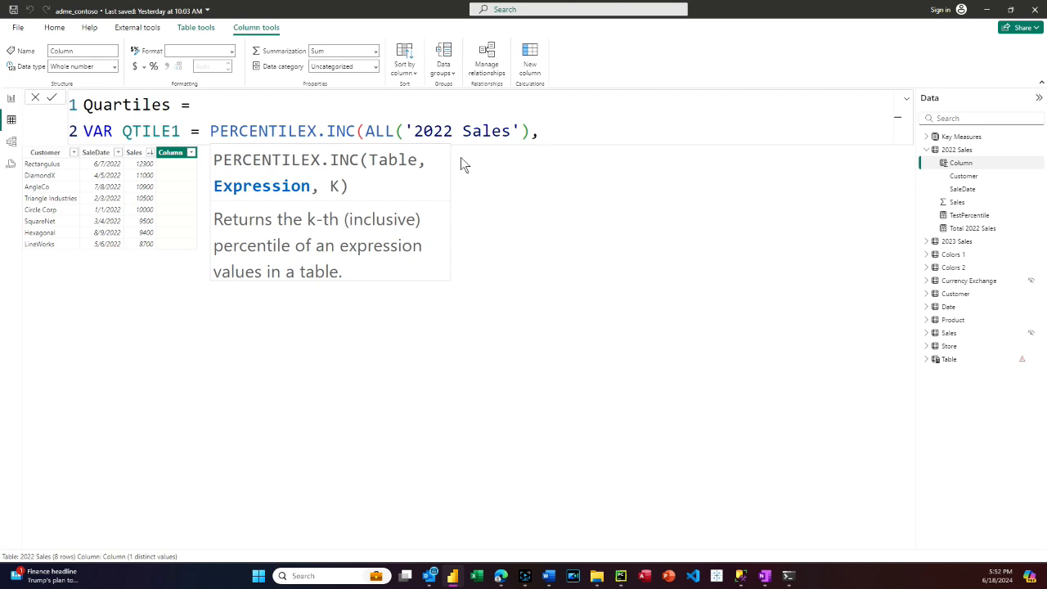
{"action": "type", "text": "tot"}
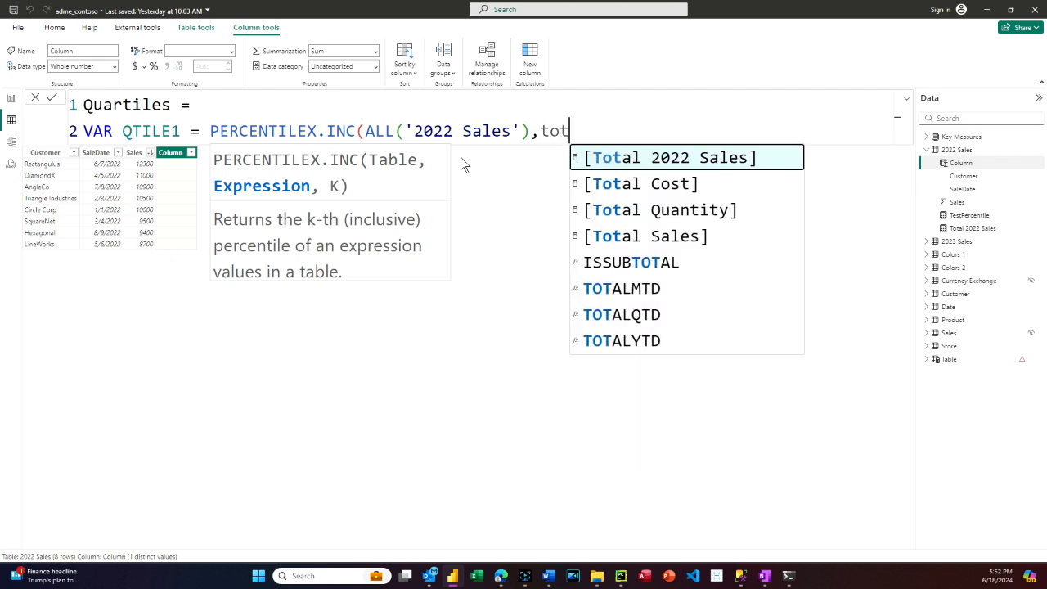
{"action": "key", "text": "Tab"}
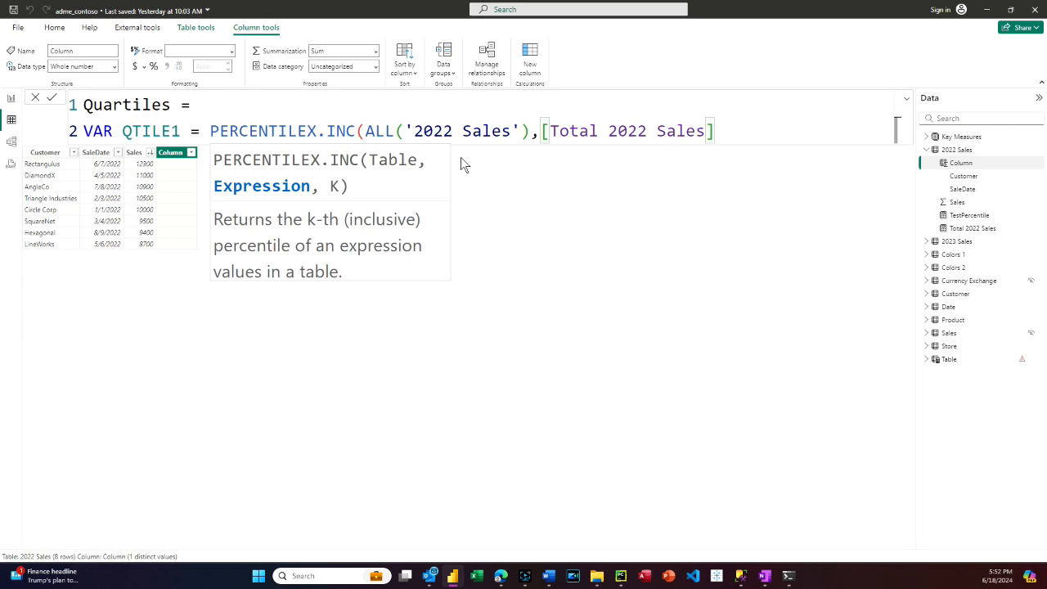
Move the ALL argument of QTILE1 onto its own line and indent it beneath PERCENTILEX.INC
{"action": "left_click", "coordinate": [366, 133]}
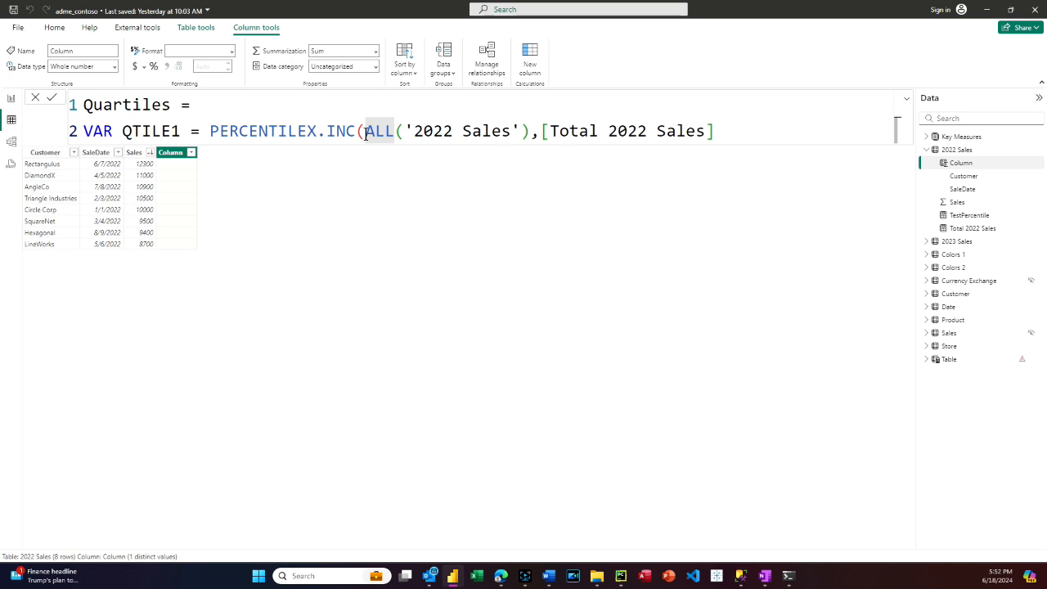
{"action": "key", "text": "shift+Return"}
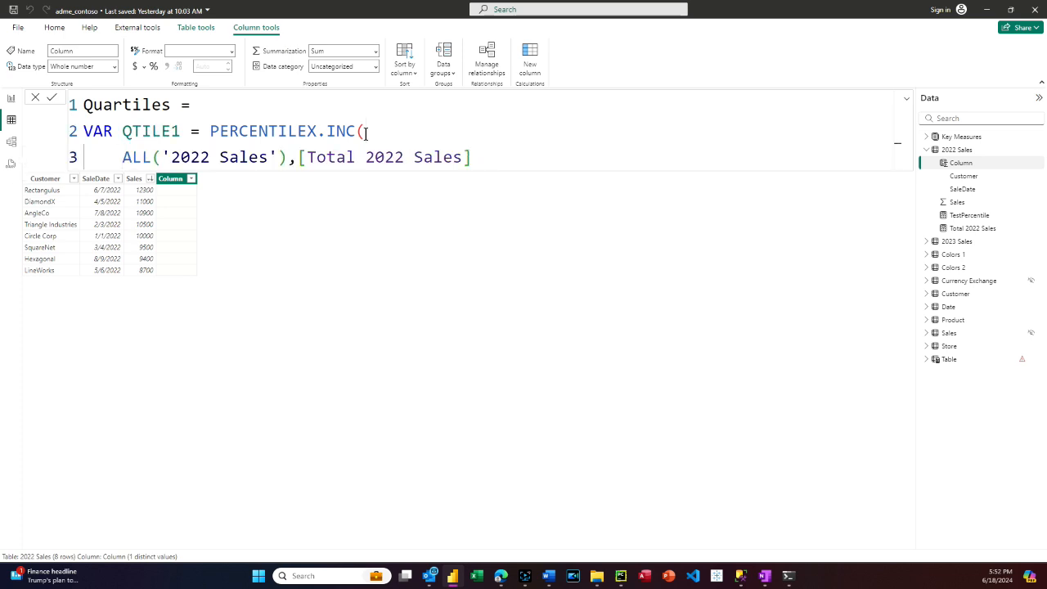
{"action": "key", "text": "Tab"}
{"action": "key", "text": "Tab"}
{"action": "key", "text": "Tab"}
{"action": "key", "text": "Tab"}
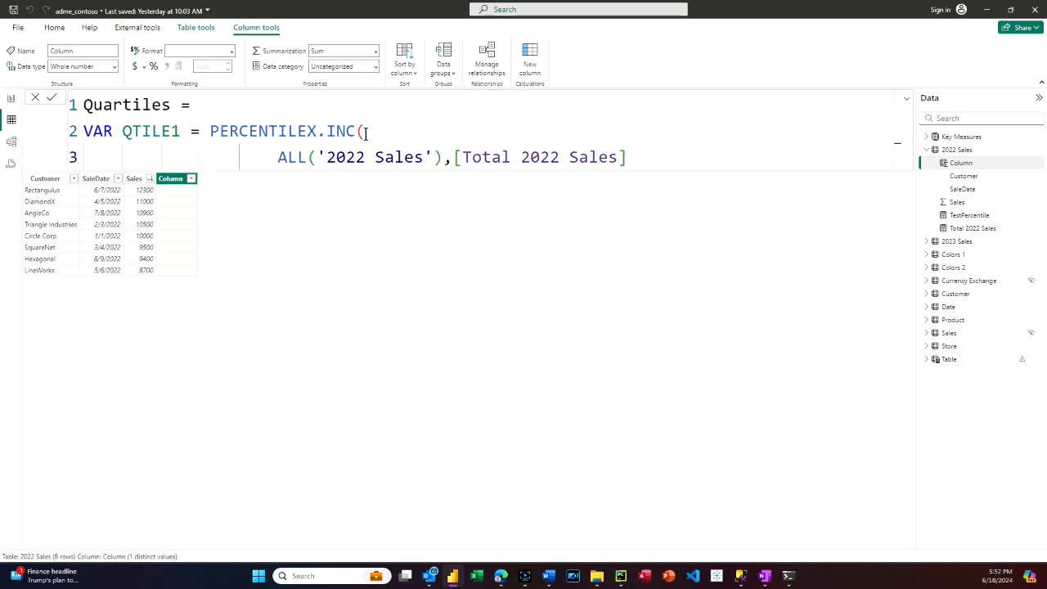
Put '2022 Sales', the closing parenthesis of ALL, and [Total 2022 Sales] each on separate lines
{"action": "left_click", "coordinate": [317, 157]}
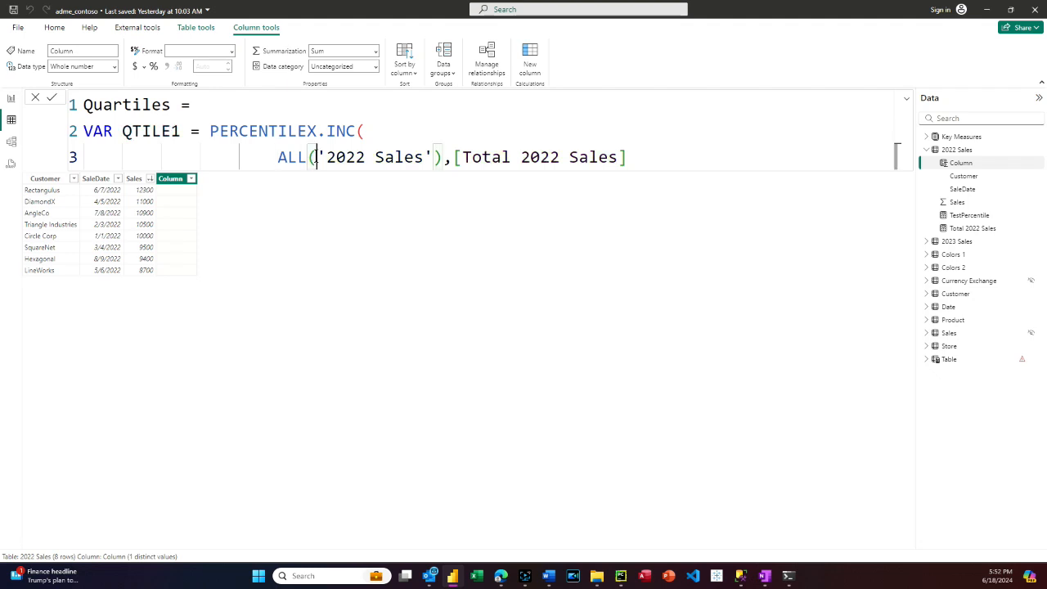
{"action": "key", "text": "shift+Return"}
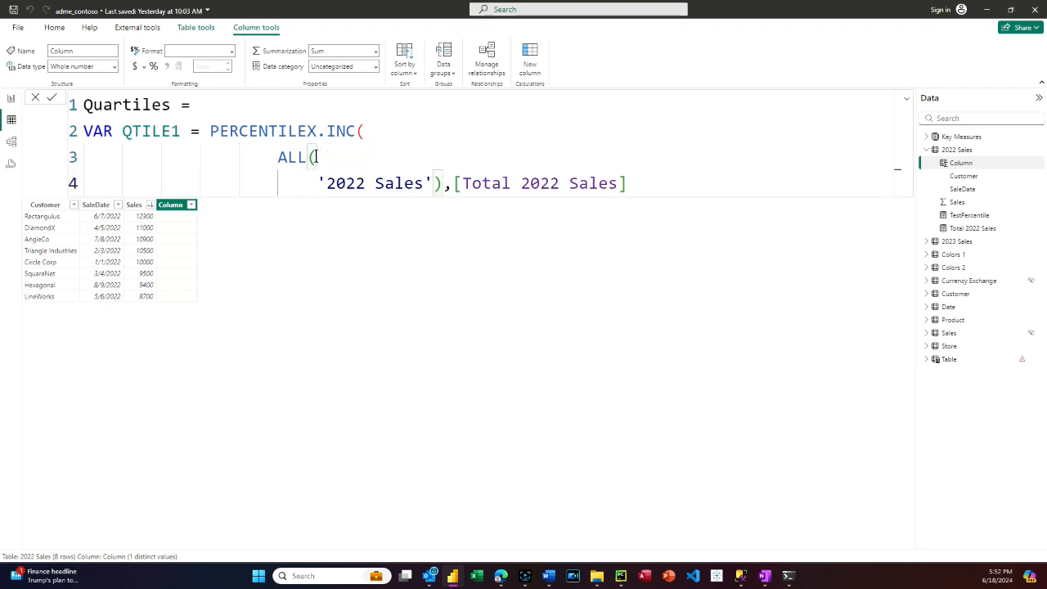
{"action": "left_click", "coordinate": [432, 183]}
{"action": "key", "text": "shift+Return"}
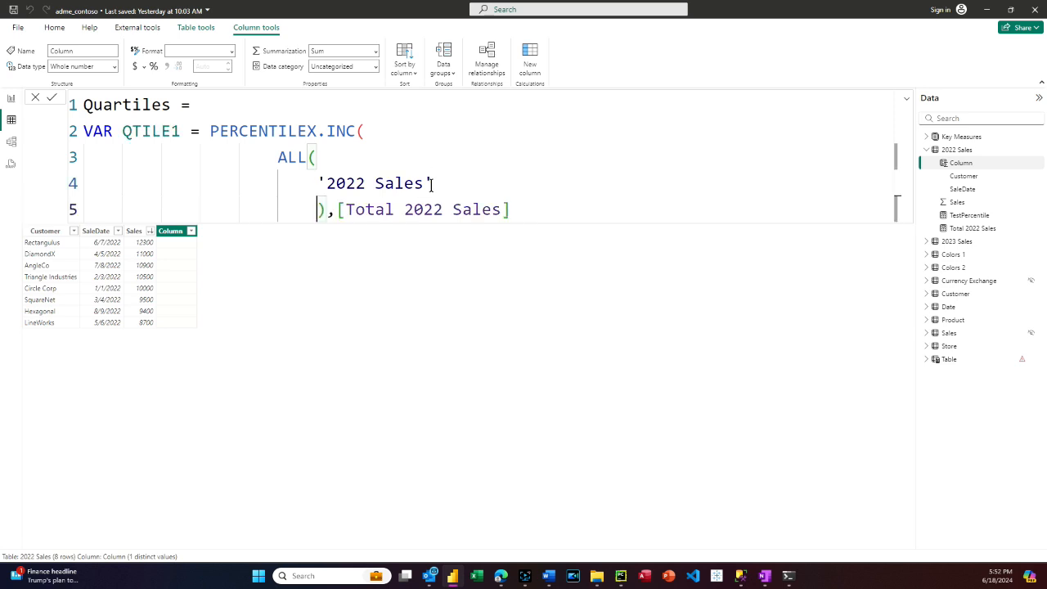
{"action": "left_click", "coordinate": [337, 211]}
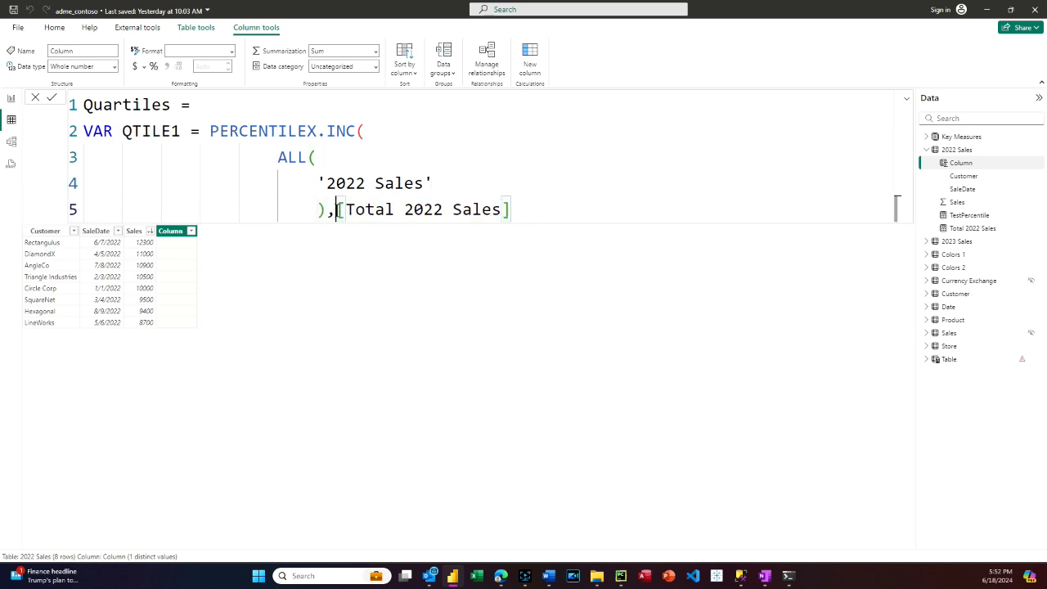
{"action": "key", "text": "shift+Return"}
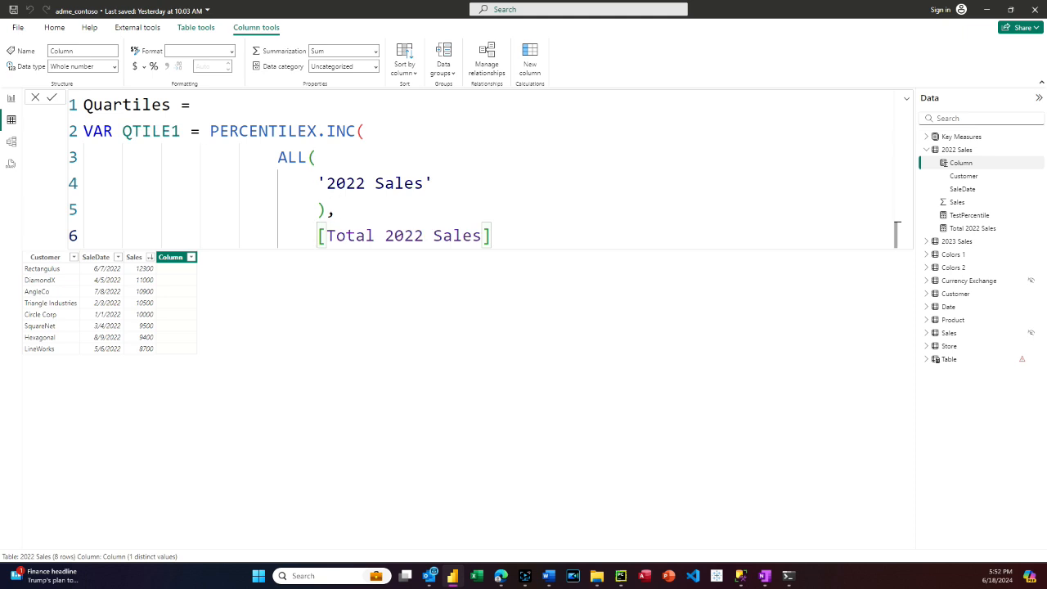
Add .25 as the K argument of QTILE1 on its own line and close the PERCENTILEX.INC function
{"action": "left_click", "coordinate": [490, 236]}
{"action": "type", "text": ","}
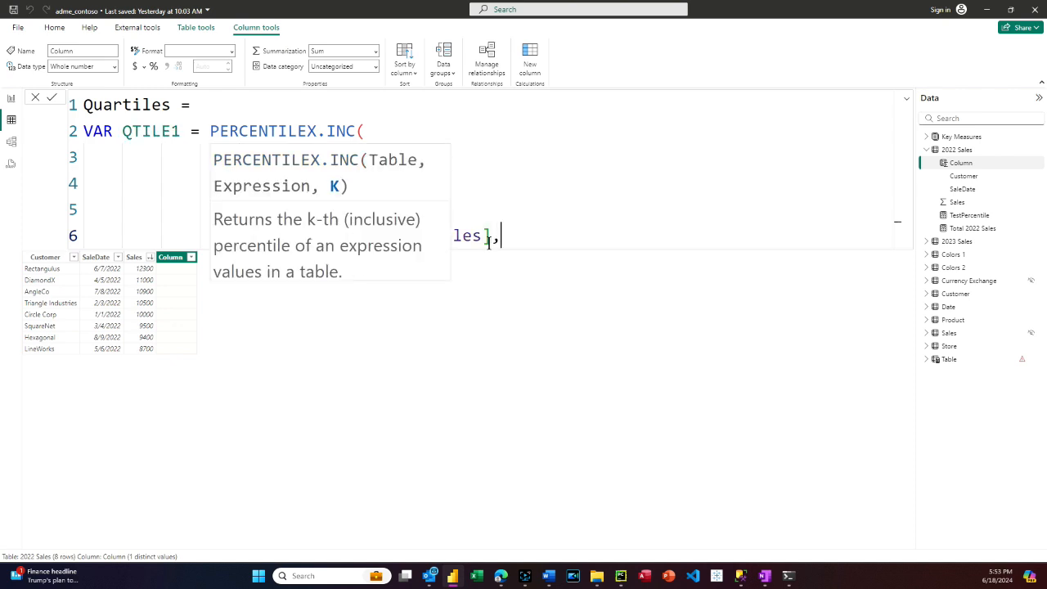
{"action": "key", "text": "shift+Return"}
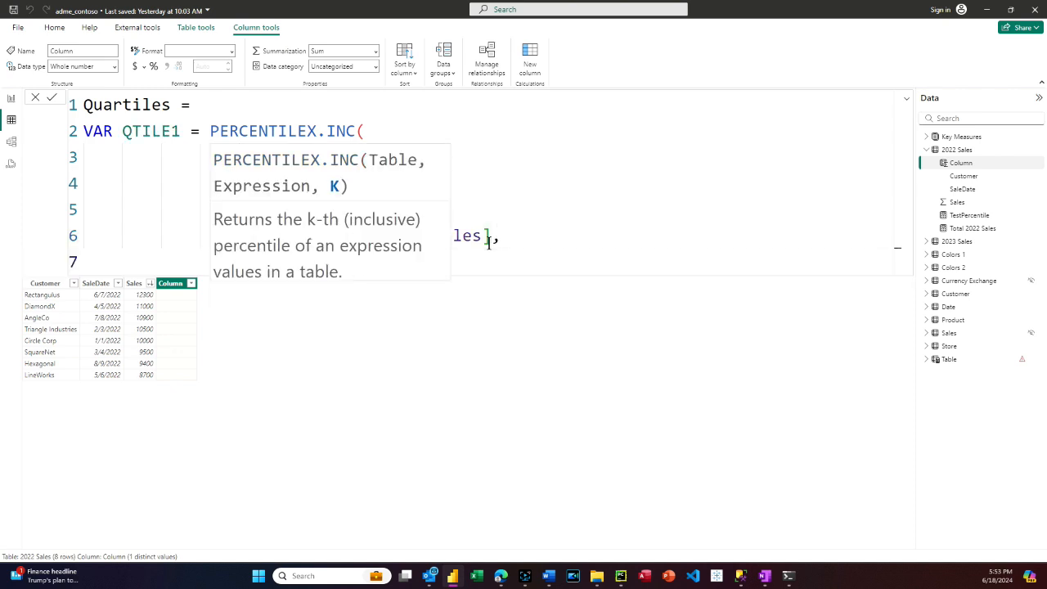
{"action": "type", "text": ".25"}
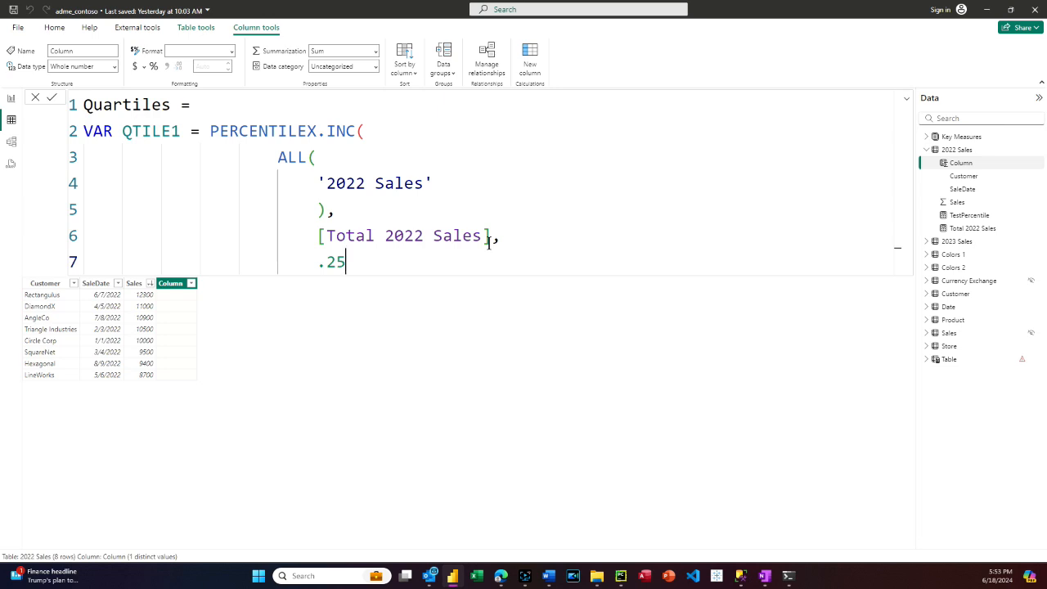
{"action": "type", "text": ")"}
Copy the complete QTILE1 variable block and paste a duplicate starting on line 8 of the formula
{"action": "left_click_drag", "start_coordinate": [356, 262], "coordinate": [75, 131]}
{"action": "key", "text": "ctrl+c"}
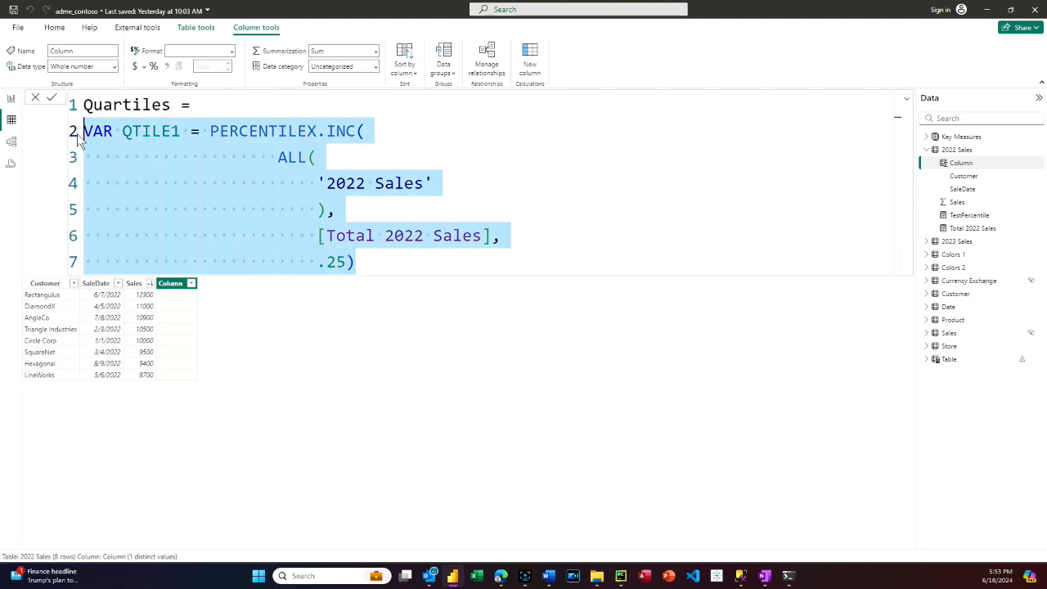
{"action": "left_click", "coordinate": [561, 174]}
{"action": "left_click", "coordinate": [545, 241]}
{"action": "left_click", "coordinate": [393, 262]}
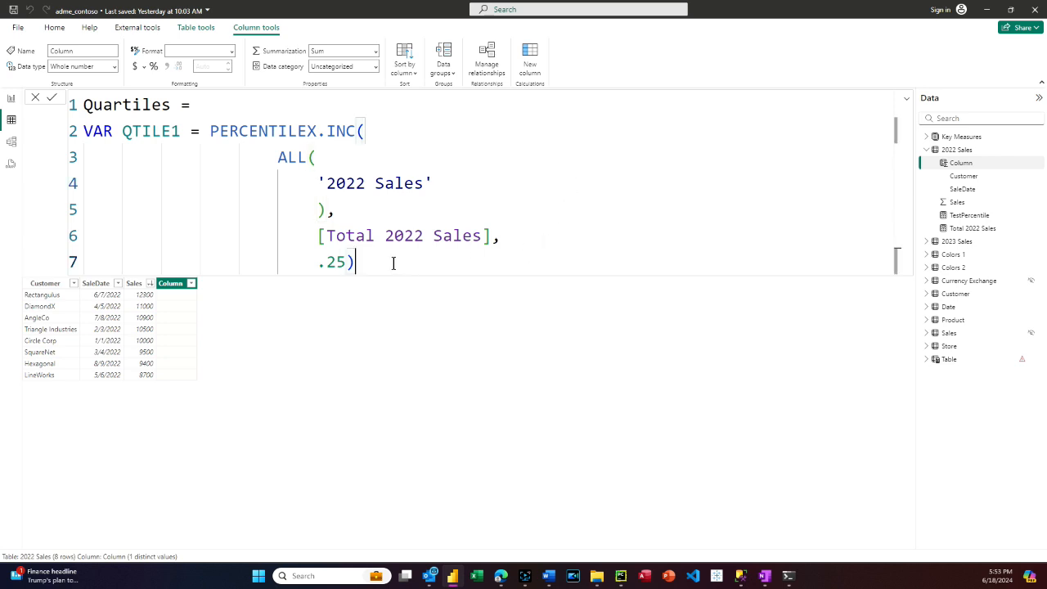
{"action": "key", "text": "Return"}
{"action": "key", "text": "shift+Return"}
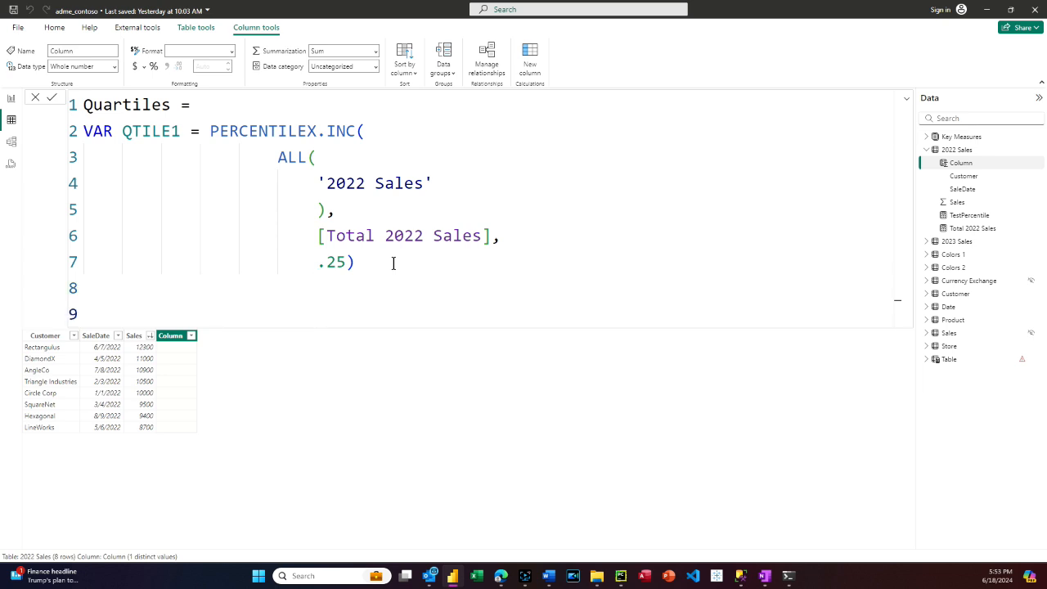
{"action": "key", "text": "Up"}
{"action": "key", "text": "ctrl+v"}
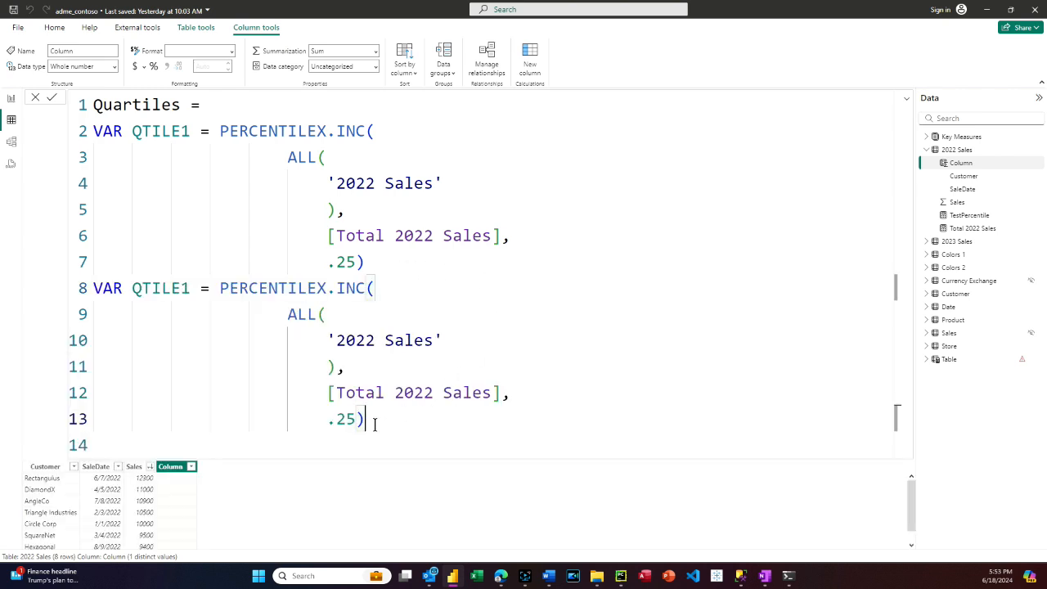
Paste a third copy of the QTILE1 variable block starting on line 14 of the formula
{"action": "key", "text": "Return"}
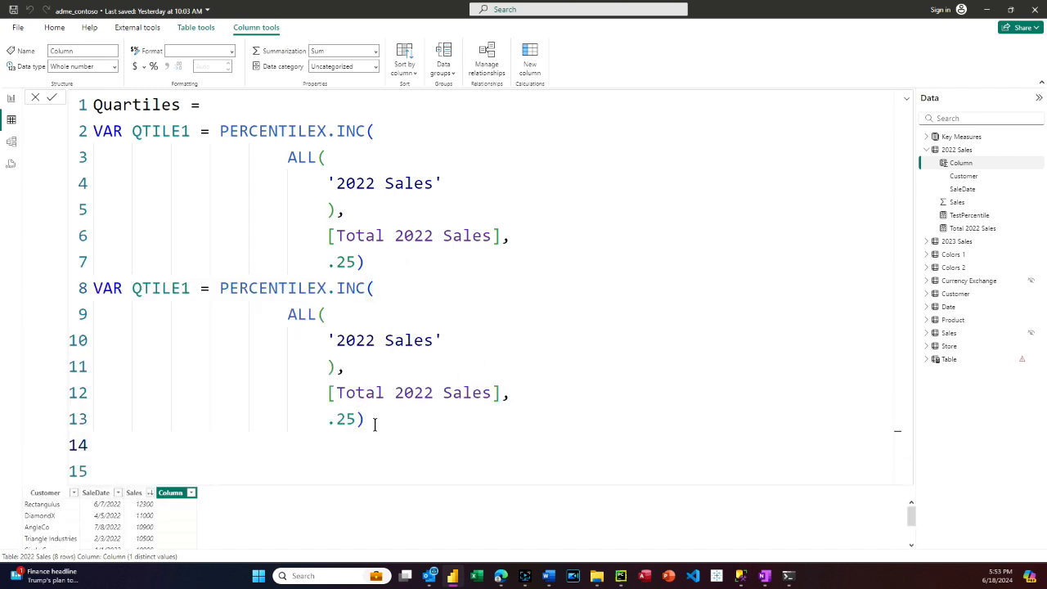
{"action": "key", "text": "BackSpace"}
{"action": "key", "text": "BackSpace"}
{"action": "key", "text": "BackSpace"}
{"action": "key", "text": "BackSpace"}
{"action": "key", "text": "BackSpace"}
{"action": "key", "text": "BackSpace"}
{"action": "key", "text": "ctrl+v"}
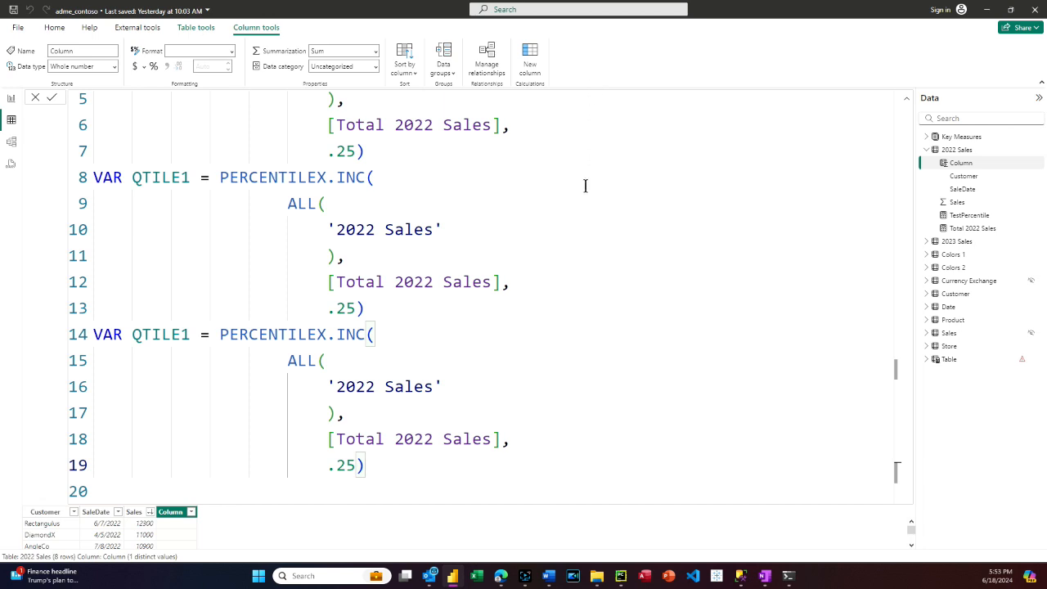
Rename the variable in the second block on line 8 to QTILE2
{"action": "scroll", "coordinate": [588, 202], "scroll_direction": "up", "scroll_amount": 2}
{"action": "scroll", "coordinate": [589, 203], "scroll_direction": "up", "scroll_amount": 2}
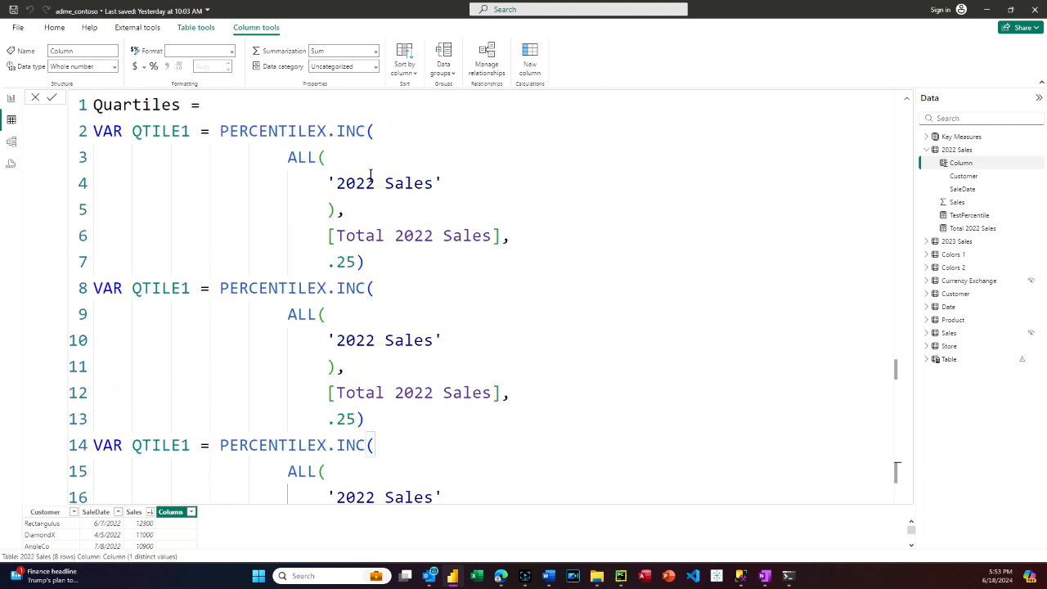
{"action": "left_click_drag", "start_coordinate": [182, 284], "coordinate": [188, 285]}
{"action": "type", "text": "2"}
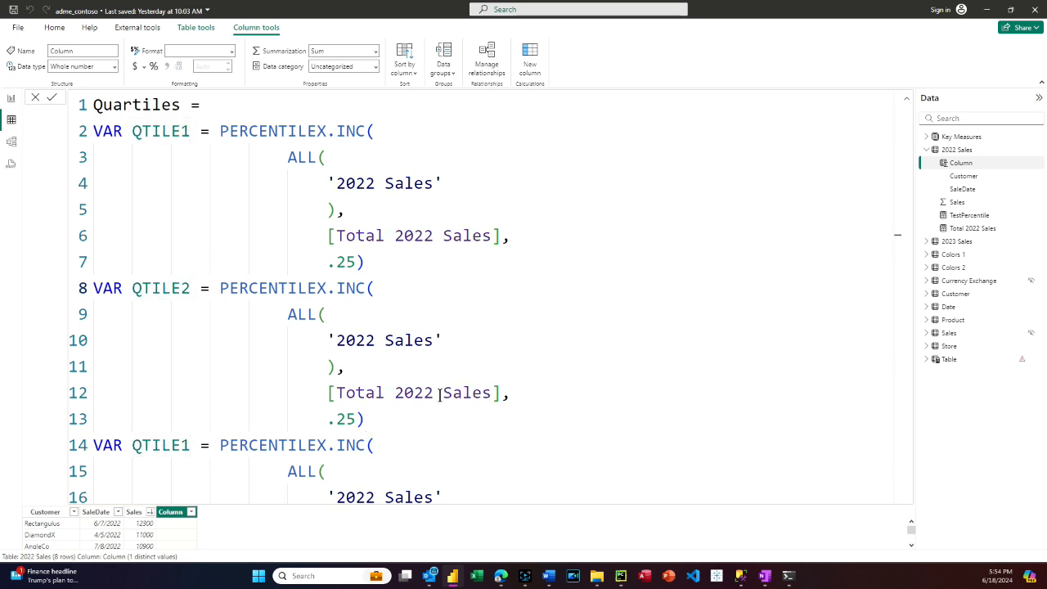
Set the K argument of the QTILE2 block on line 13 to .50
{"action": "left_click_drag", "start_coordinate": [335, 420], "coordinate": [357, 420]}
{"action": "type", "text": ".50"}
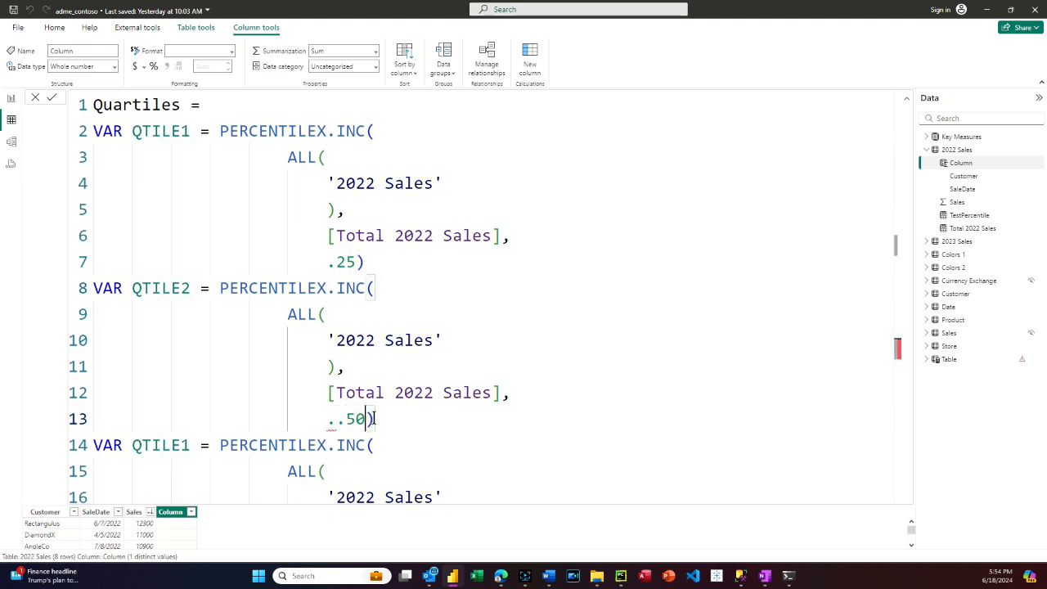
{"action": "left_click", "coordinate": [336, 420]}
{"action": "key", "text": "Delete"}
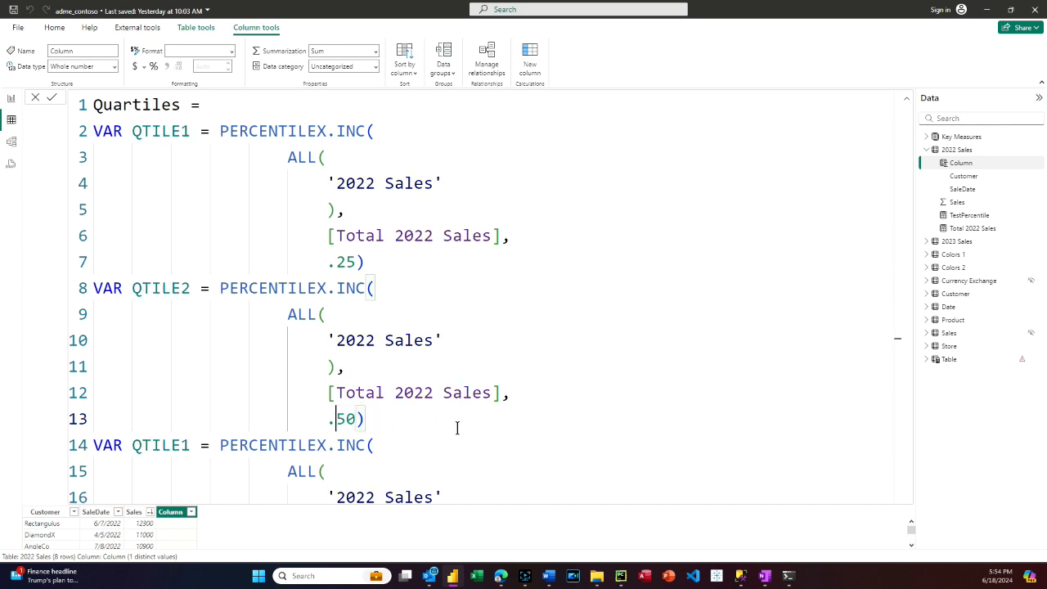
Set the third block's K argument on line 19 to .75 and rename its variable on line 14 to QTILE3
{"action": "scroll", "coordinate": [455, 425], "scroll_direction": "down", "scroll_amount": 3}
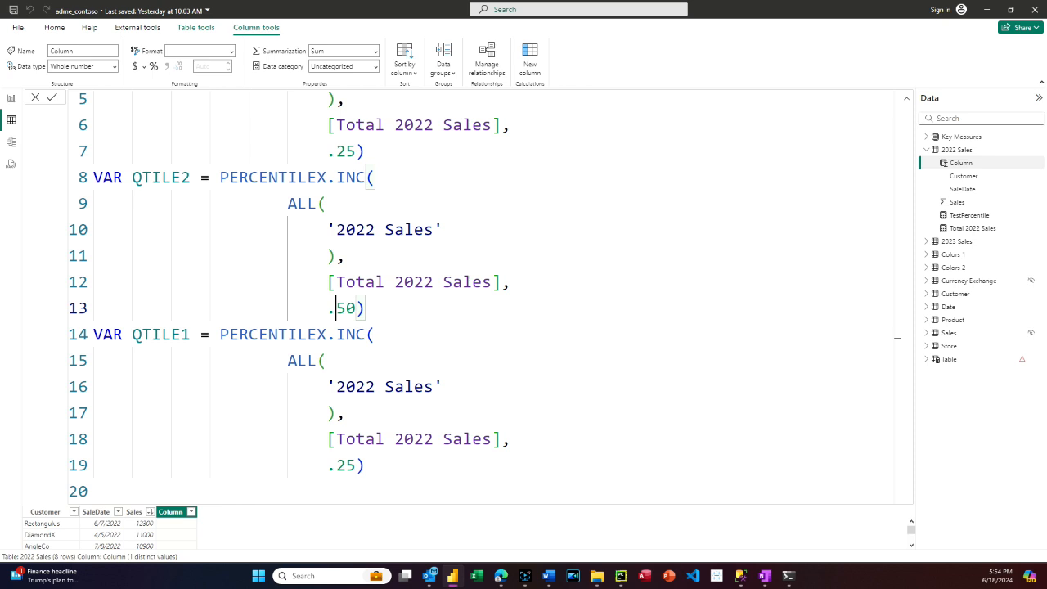
{"action": "left_click", "coordinate": [335, 465]}
{"action": "left_click_drag", "start_coordinate": [335, 465], "coordinate": [355, 465]}
{"action": "type", "text": "75"}
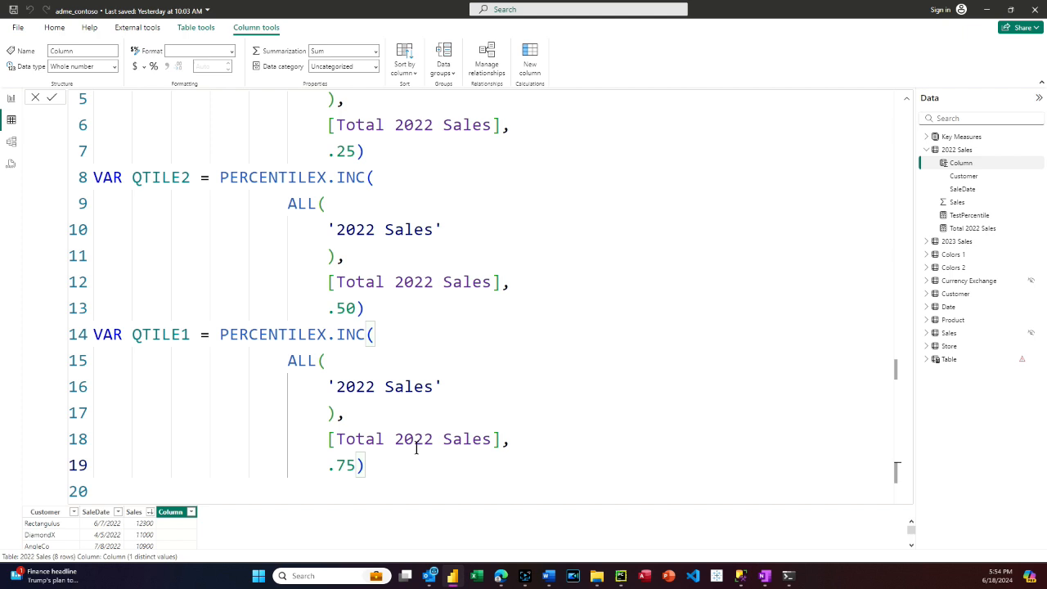
{"action": "left_click", "coordinate": [391, 463]}
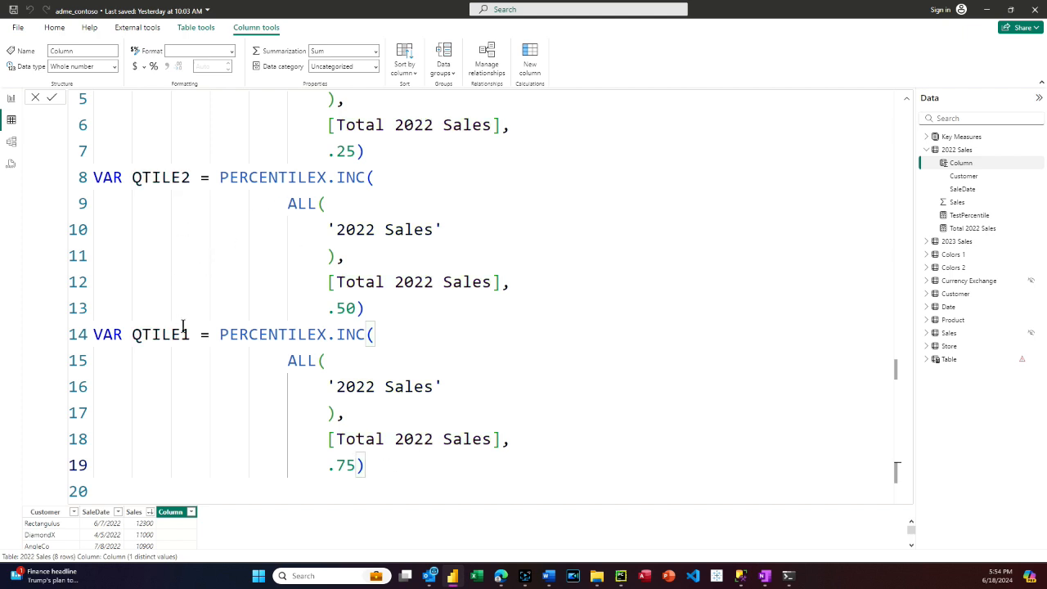
{"action": "left_click_drag", "start_coordinate": [182, 336], "coordinate": [190, 335]}
{"action": "type", "text": "3"}
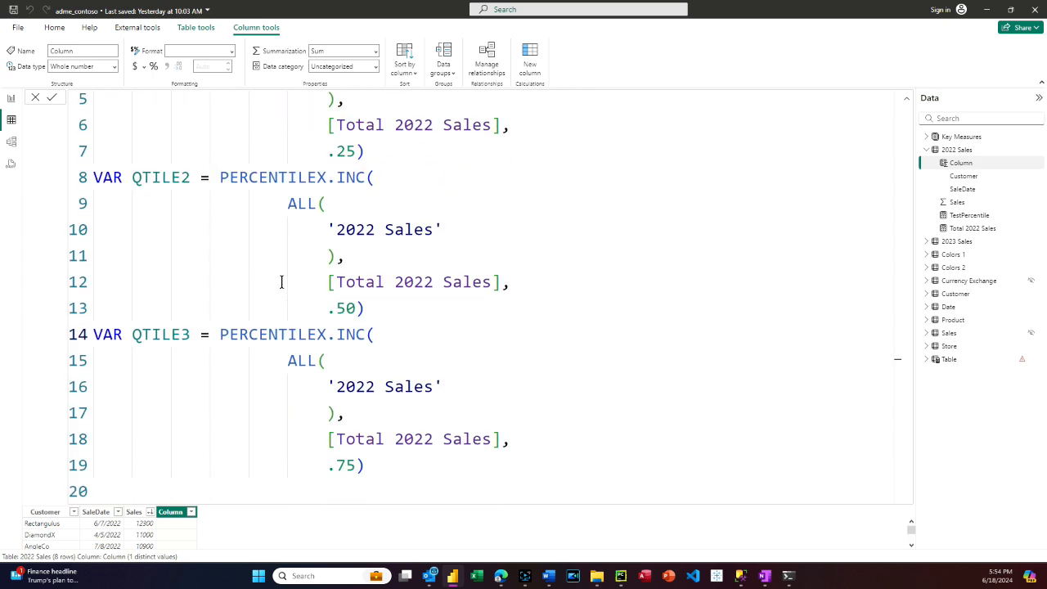
Add an unindented RETURN keyword on line 20, below the QTILE3 block, and start a new line after it
{"action": "left_click", "coordinate": [373, 467]}
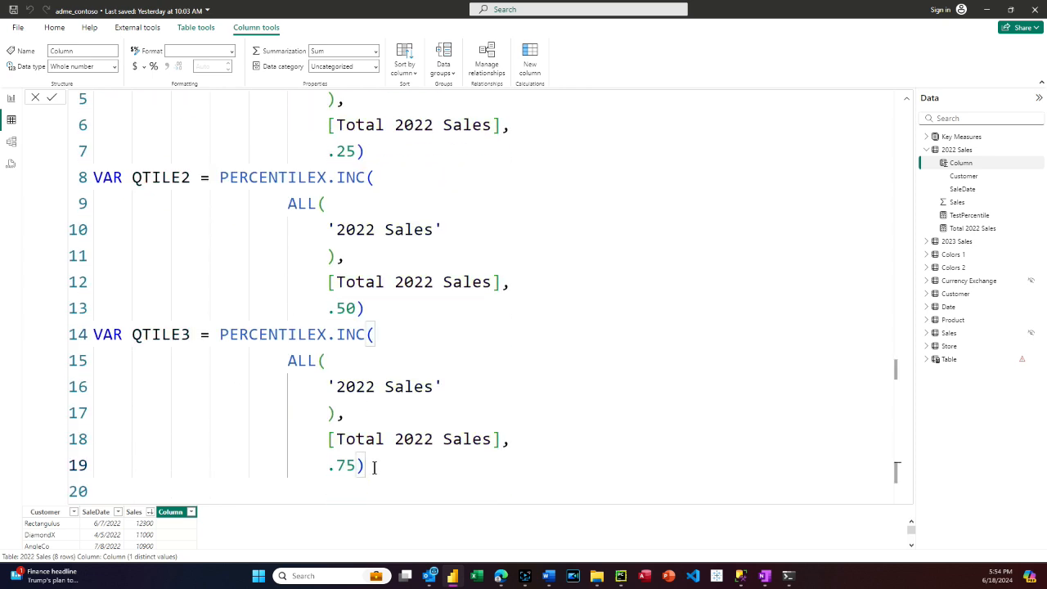
{"action": "key", "text": "Return"}
{"action": "key", "text": "BackSpace"}
{"action": "key", "text": "BackSpace"}
{"action": "key", "text": "BackSpace"}
{"action": "key", "text": "BackSpace"}
{"action": "key", "text": "BackSpace"}
{"action": "key", "text": "BackSpace"}
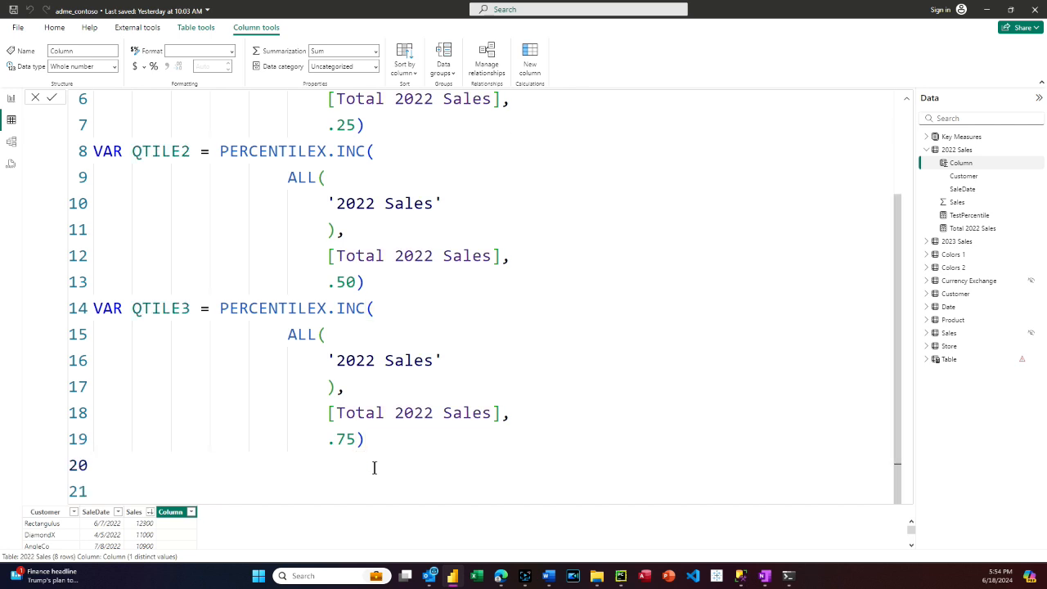
{"action": "type", "text": "RET"}
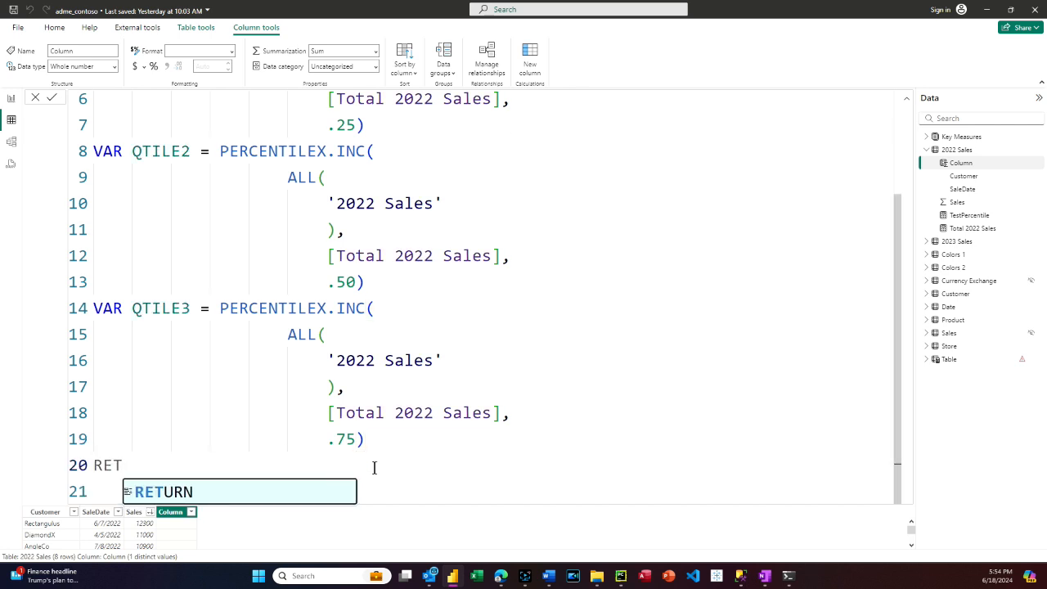
{"action": "key", "text": "Tab"}
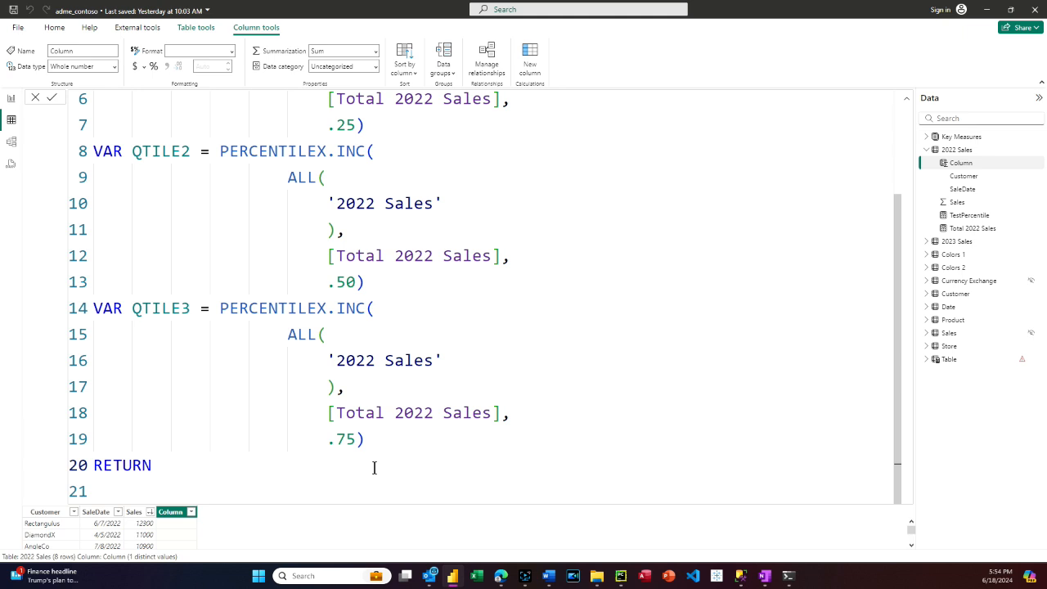
{"action": "key", "text": "Return"}
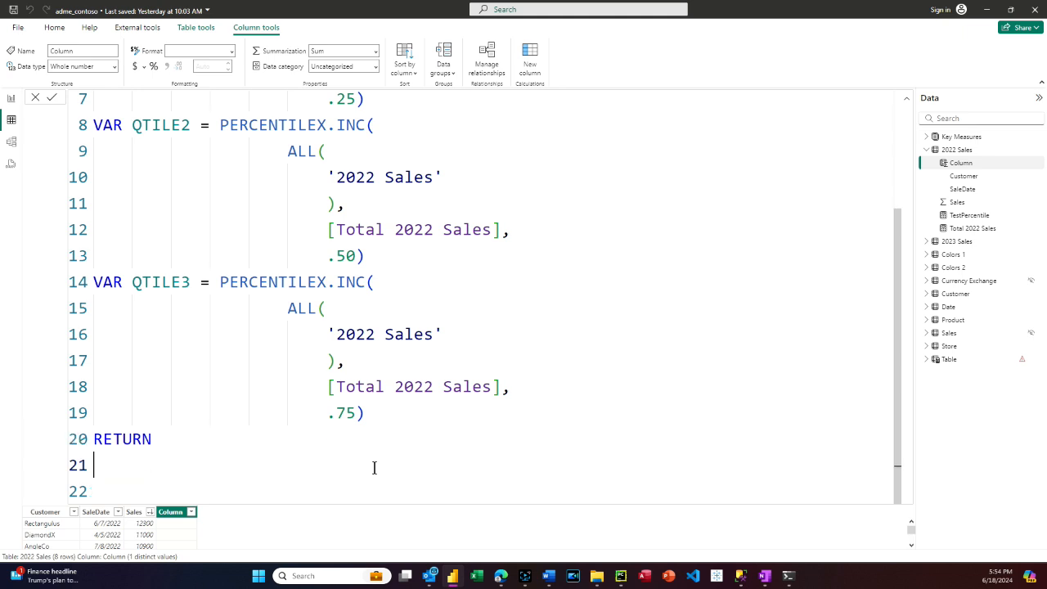
Start a SWITCH function on line 21 with TRUE as its expression on the following line
{"action": "type", "text": "SWITCH"}
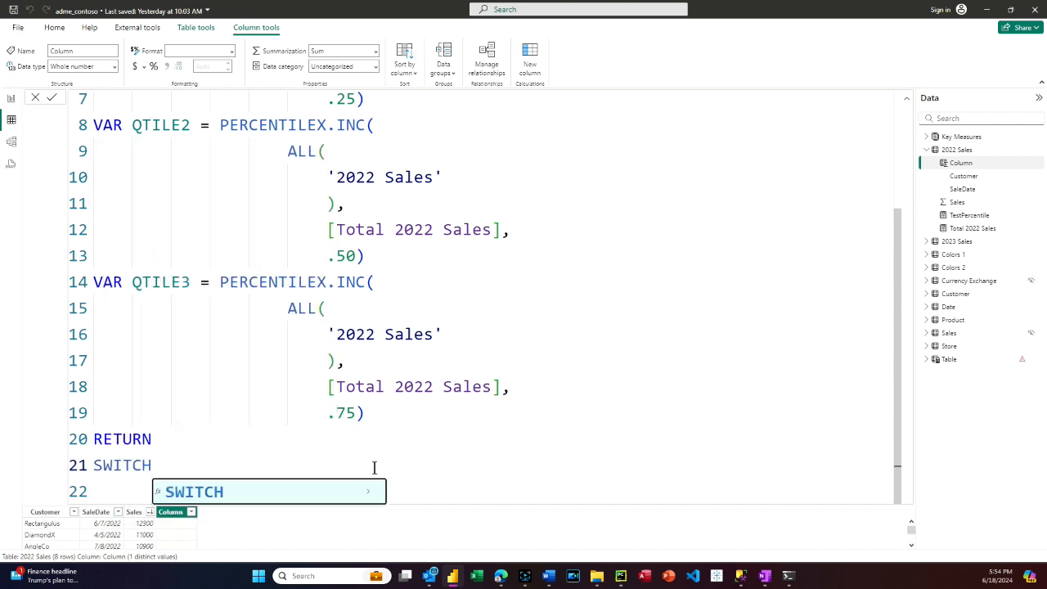
{"action": "type", "text": "("}
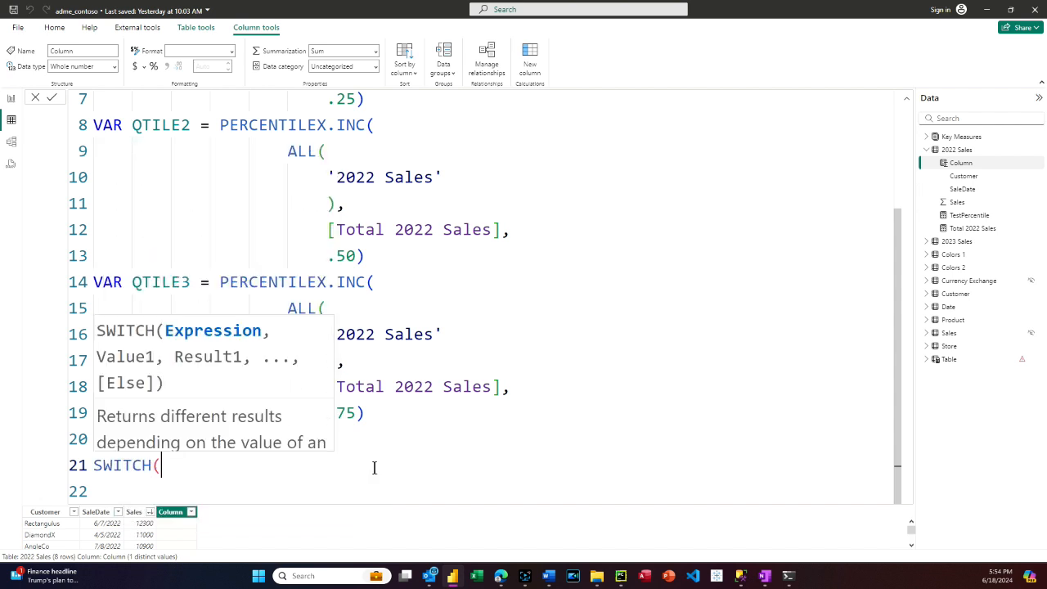
{"action": "key", "text": "Return"}
{"action": "type", "text": "TRUE"}
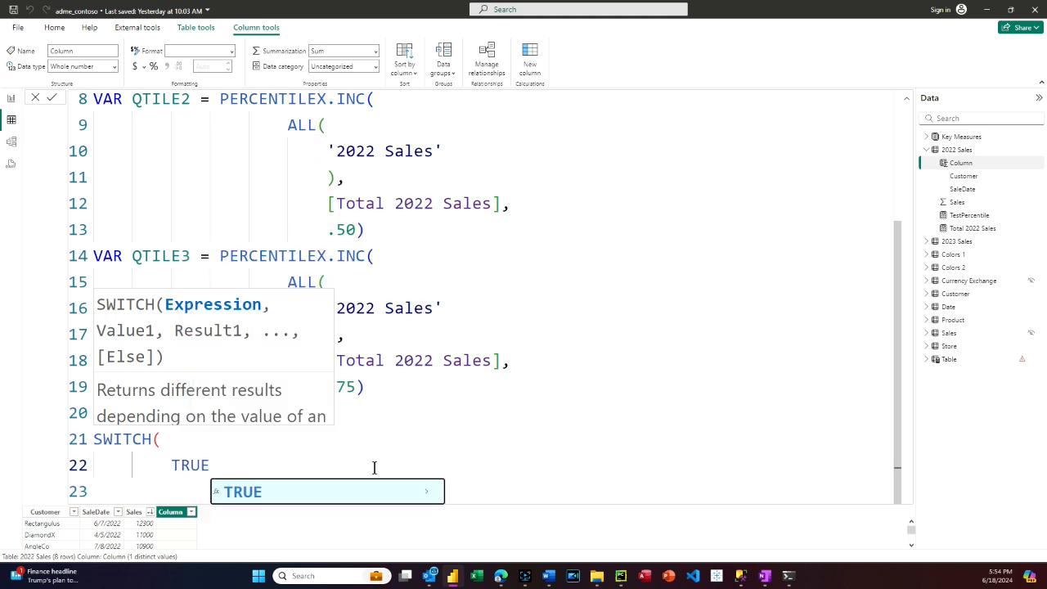
{"action": "type", "text": ",,"}
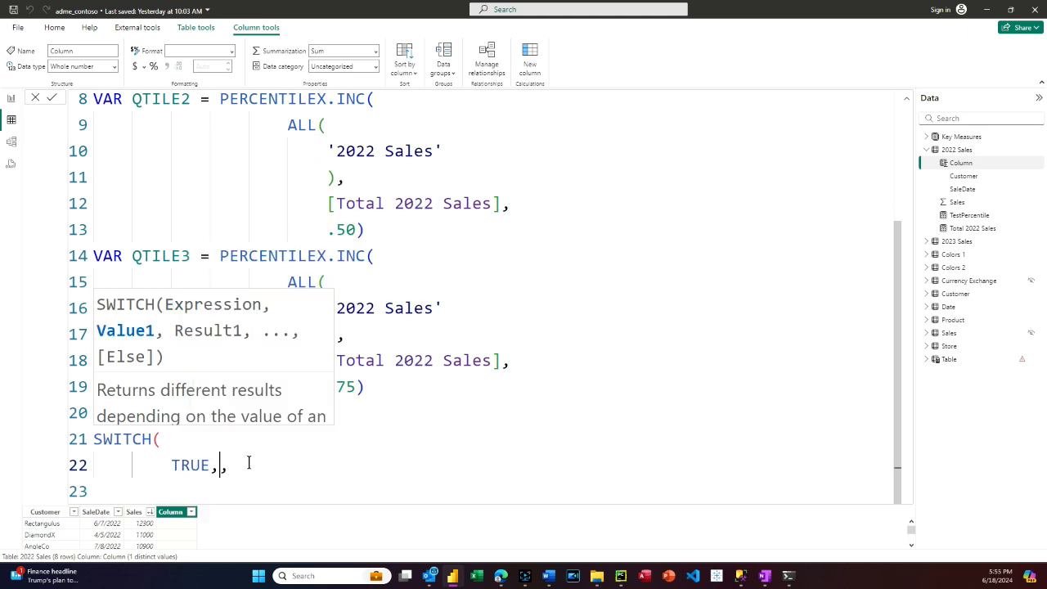
{"action": "key", "text": "shift+Return"}
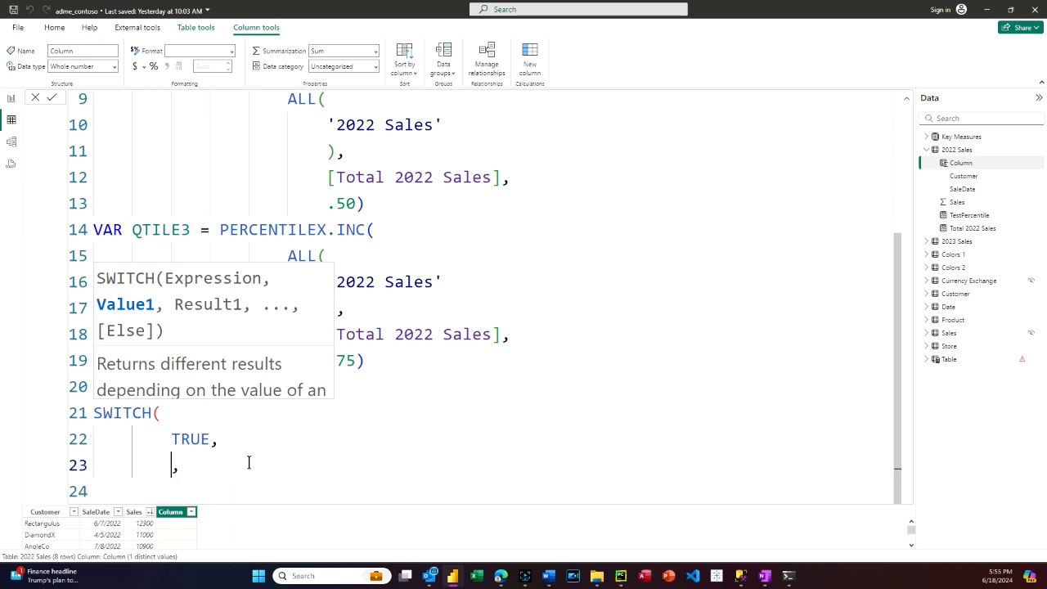
{"action": "type", "text": "202222"}
{"action": "key", "text": "BackSpace"}
{"action": "key", "text": "BackSpace"}
{"action": "type", "text": "da"}
{"action": "key", "text": "BackSpace"}
{"action": "key", "text": "BackSpace"}
{"action": "key", "text": "BackSpace"}
{"action": "key", "text": "BackSpace"}
{"action": "key", "text": "BackSpace"}
{"action": "key", "text": "BackSpace"}
{"action": "key", "text": "BackSpace"}
Enter the first SWITCH condition on line 23 as '2022 Sales'[Total 2022 Sales] > QTILE3
{"action": "type", "text": "sale"}
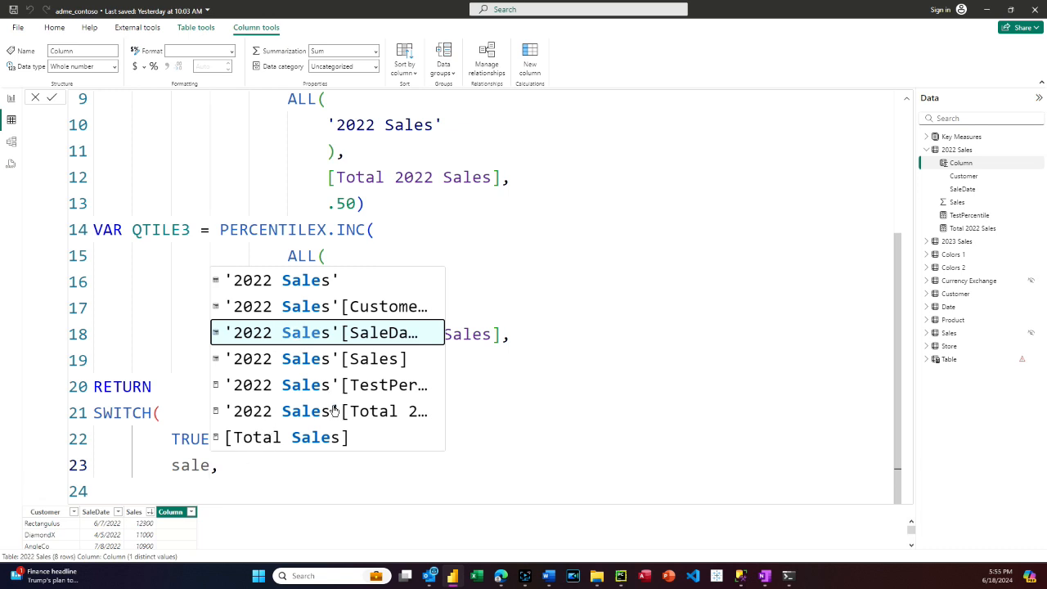
{"action": "left_click", "coordinate": [381, 417]}
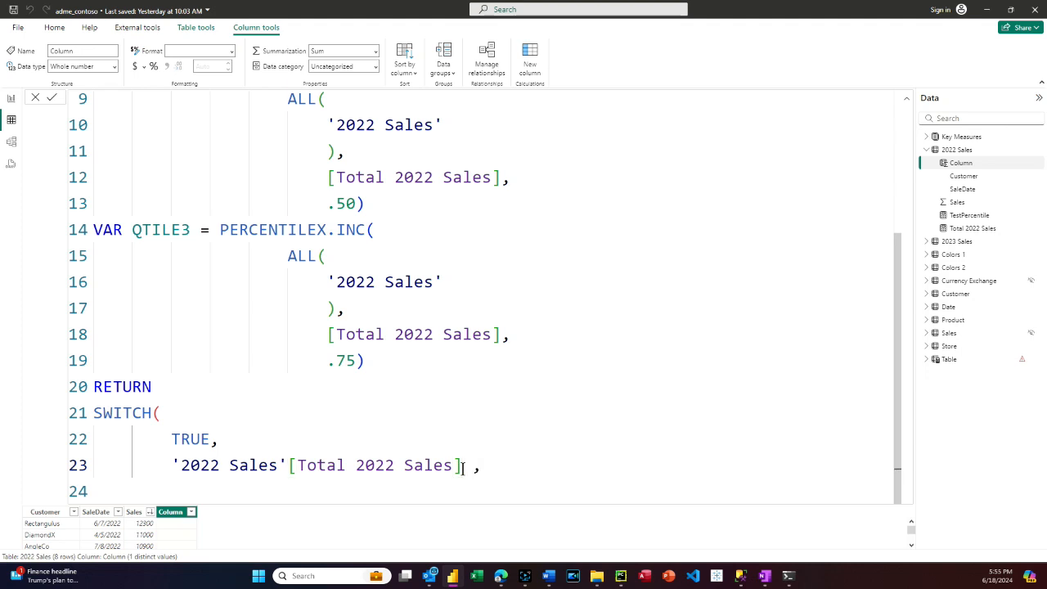
{"action": "type", "text": "> QT"}
{"action": "key", "text": "Down"}
{"action": "key", "text": "Down"}
{"action": "key", "text": "Down"}
{"action": "key", "text": "Up"}
{"action": "key", "text": "Tab"}
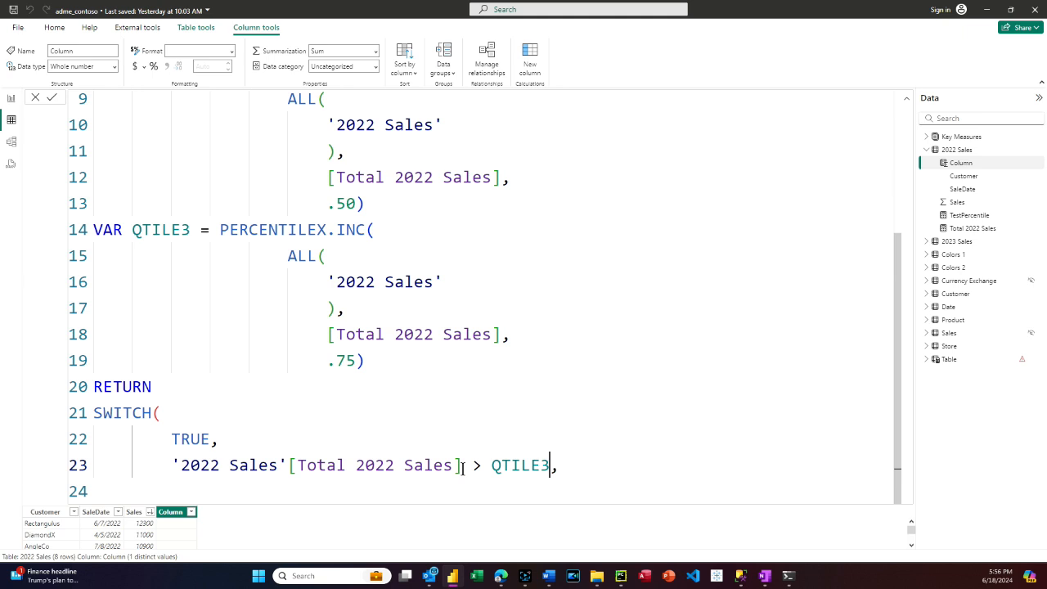
Add "4th Quartile" as the first condition's result on line 24, followed by a comma and a new line
{"action": "key", "text": "End"}
{"action": "key", "text": "Return"}
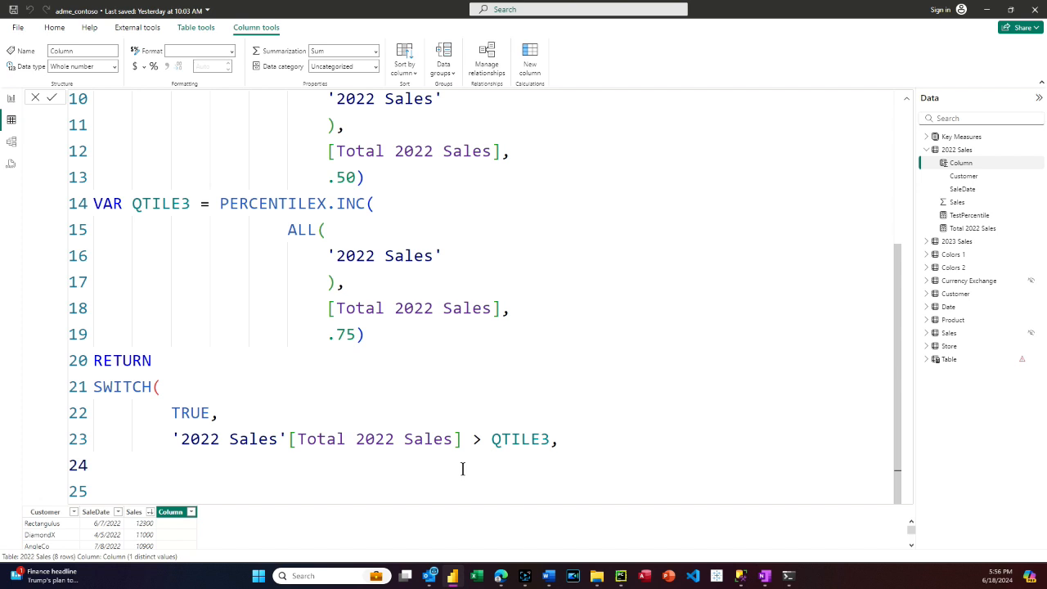
{"action": "type", "text": "\"$th Quartil"}
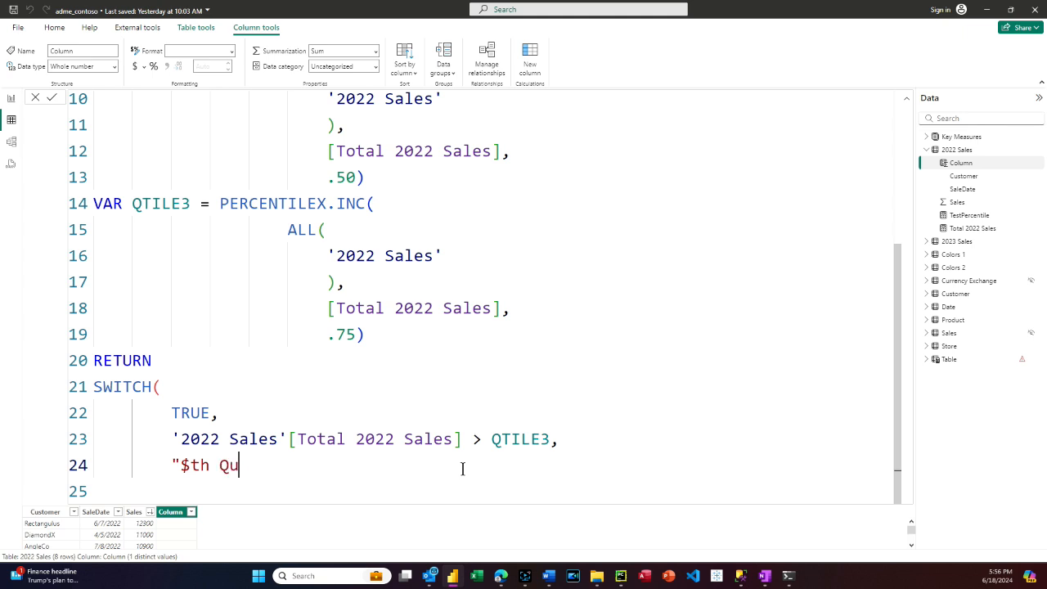
{"action": "key", "text": "BackSpace"}
{"action": "key", "text": "BackSpace"}
{"action": "key", "text": "BackSpace"}
{"action": "key", "text": "BackSpace"}
{"action": "key", "text": "BackSpace"}
{"action": "key", "text": "BackSpace"}
{"action": "key", "text": "BackSpace"}
{"action": "key", "text": "BackSpace"}
{"action": "key", "text": "BackSpace"}
{"action": "key", "text": "BackSpace"}
{"action": "key", "text": "BackSpace"}
{"action": "type", "text": "4th Quar"}
{"action": "type", "text": ">"}
{"action": "type", "text": ","}
{"action": "key", "text": "BackSpace"}
{"action": "key", "text": "BackSpace"}
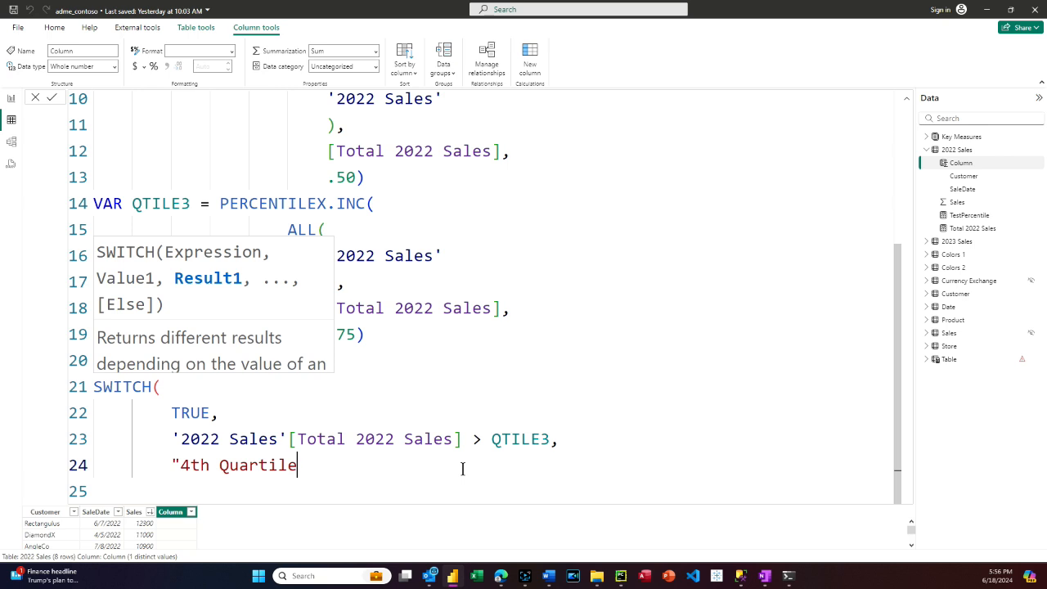
{"action": "type", "text": "\","}
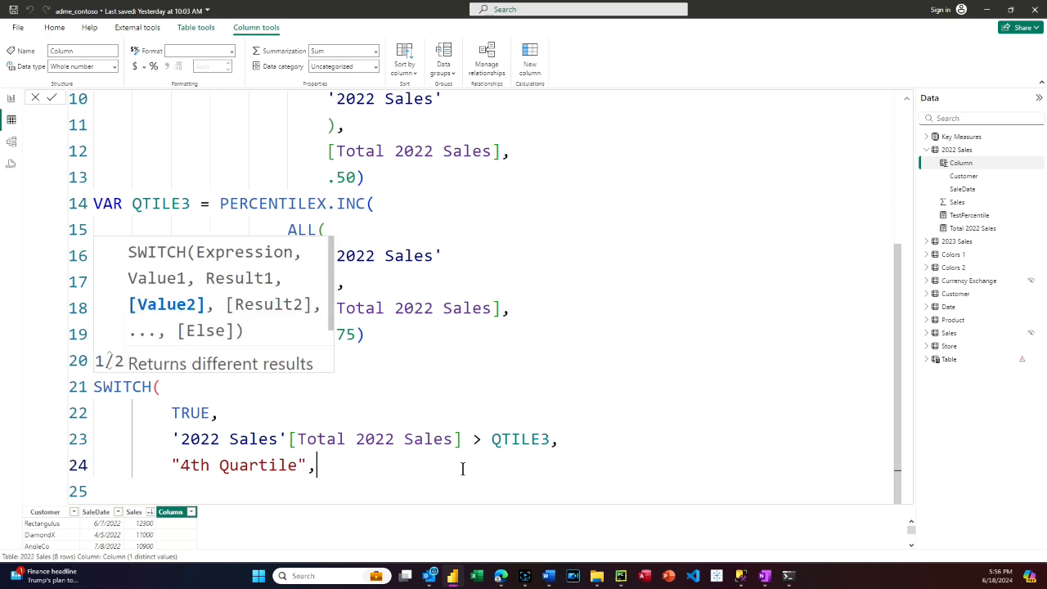
{"action": "key", "text": "Return"}
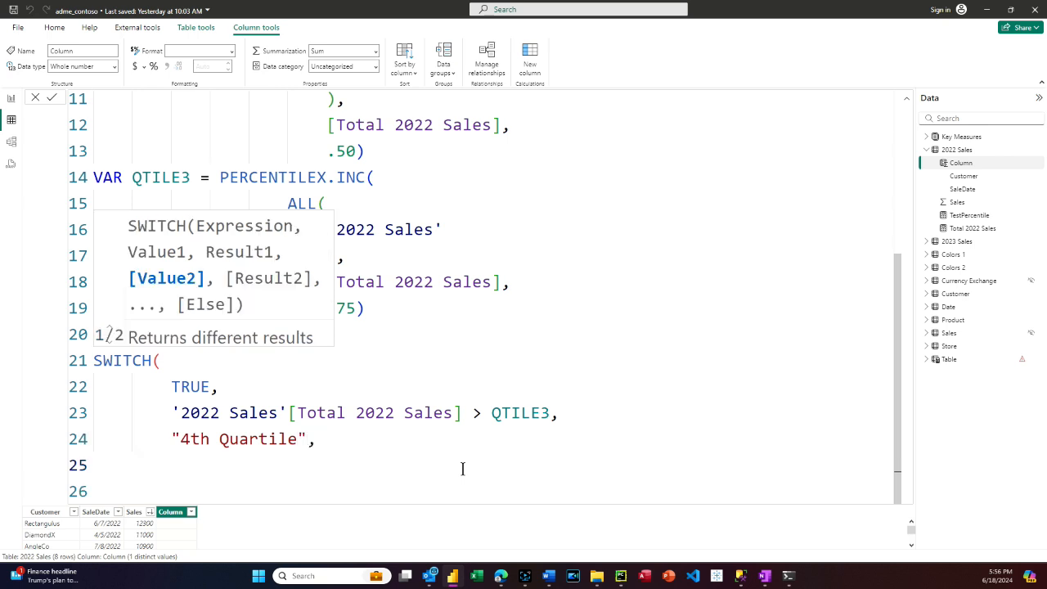
Copy the QTILE3 condition with its "4th Quartile" result and paste it twice, starting on lines 25 and 27
{"action": "left_click_drag", "start_coordinate": [172, 412], "coordinate": [331, 434]}
{"action": "key", "text": "ctrl+c"}
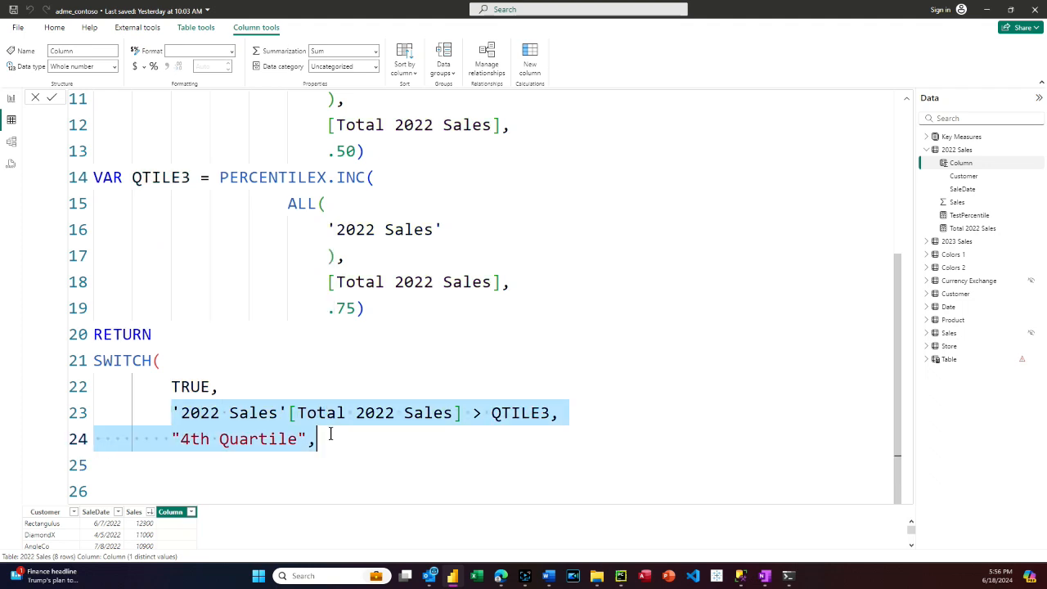
{"action": "left_click", "coordinate": [333, 437]}
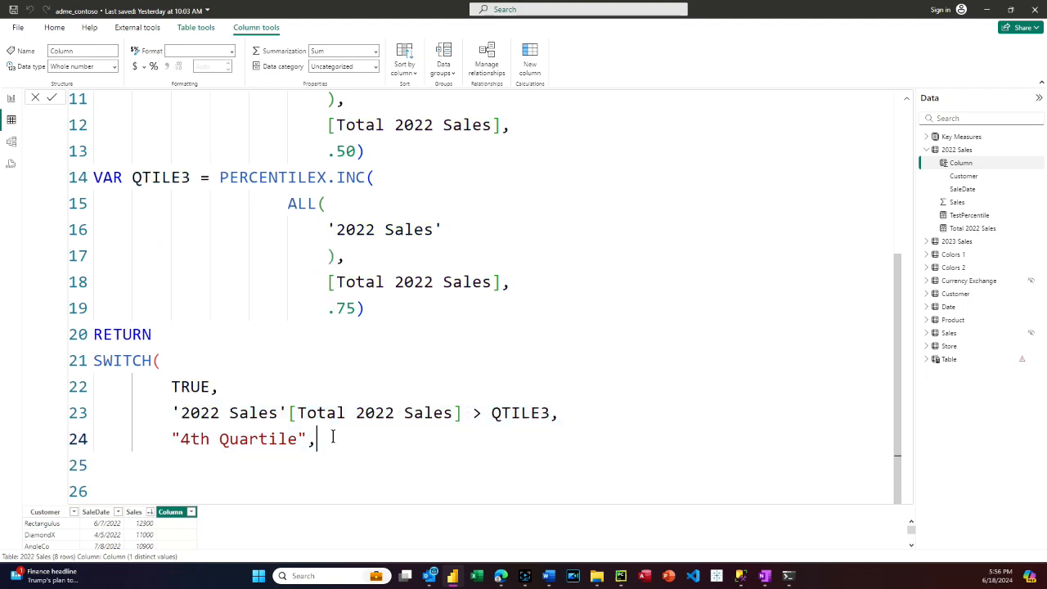
{"action": "key", "text": "Return"}
{"action": "key", "text": "ctrl+v"}
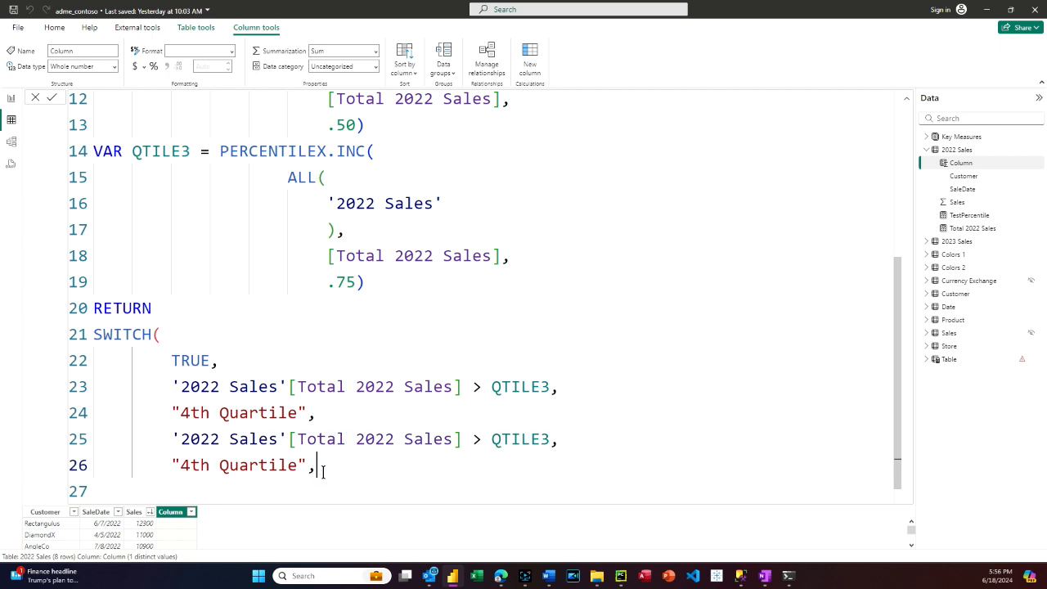
{"action": "key", "text": "Return"}
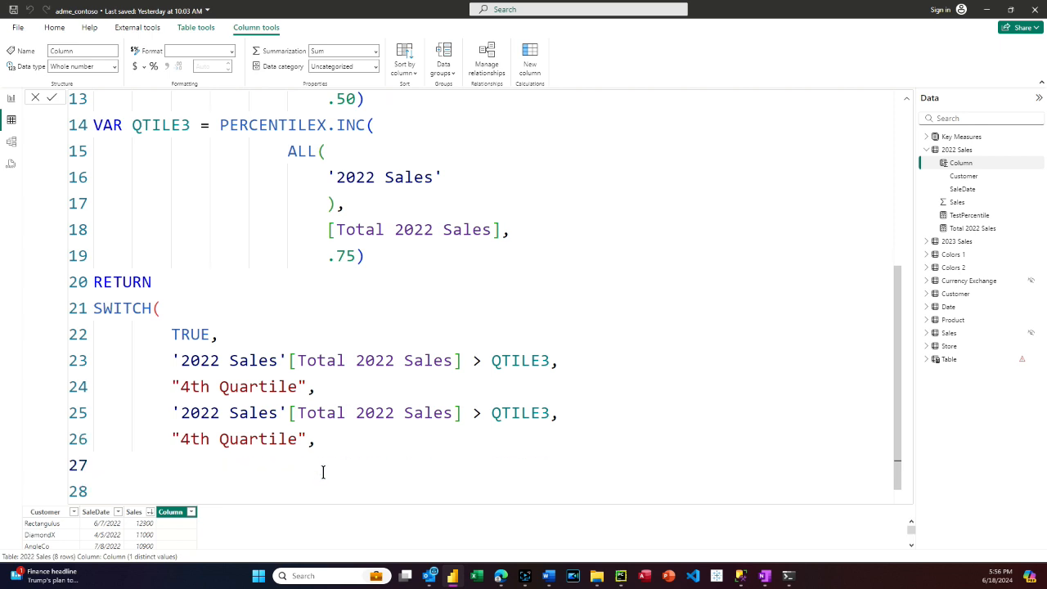
{"action": "key", "text": "ctrl+v"}
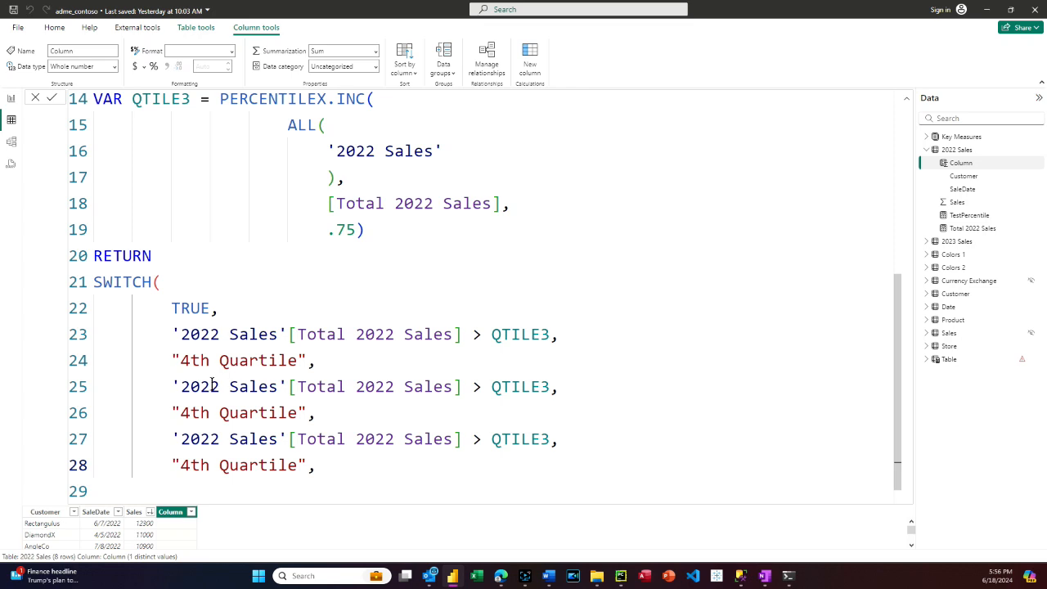
Change the second SWITCH pair on lines 25 and 26 to compare against QTILE2 and return "3rd Quartile"
{"action": "left_click_drag", "start_coordinate": [177, 414], "coordinate": [209, 413]}
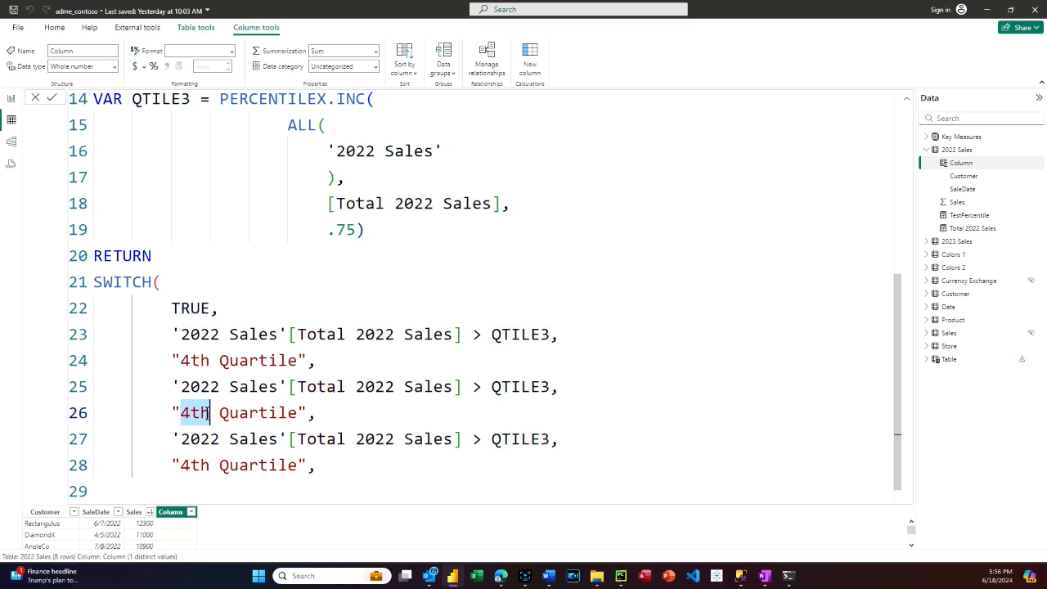
{"action": "type", "text": "#"}
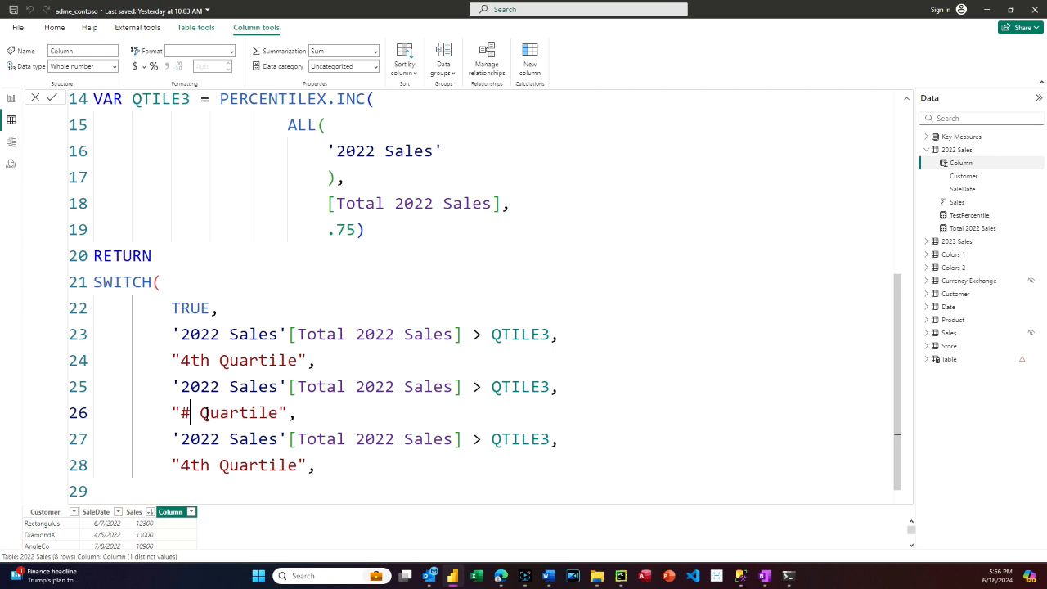
{"action": "type", "text": "rd"}
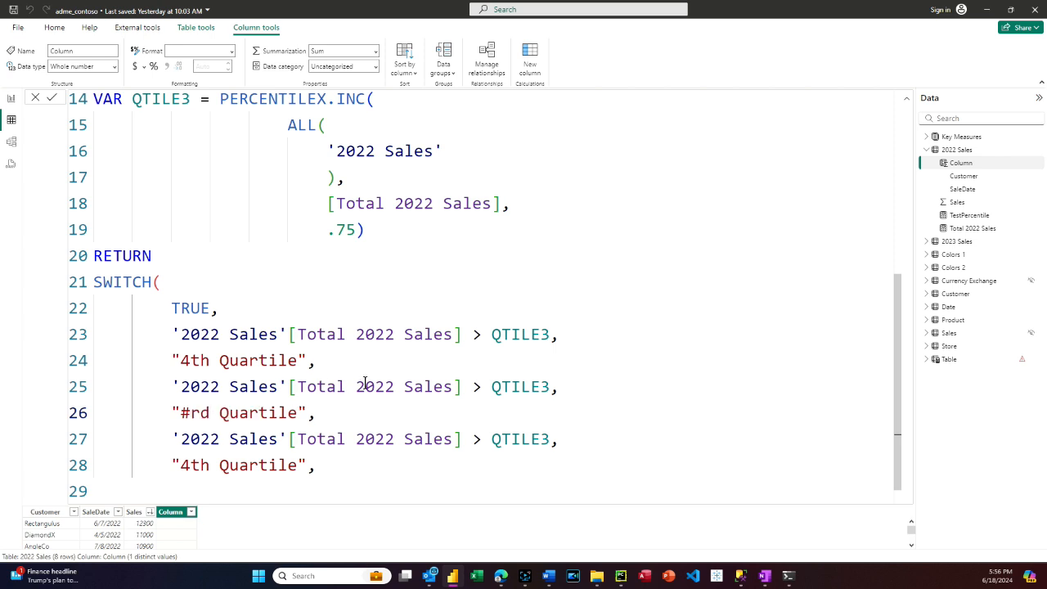
{"action": "left_click_drag", "start_coordinate": [541, 386], "coordinate": [551, 386]}
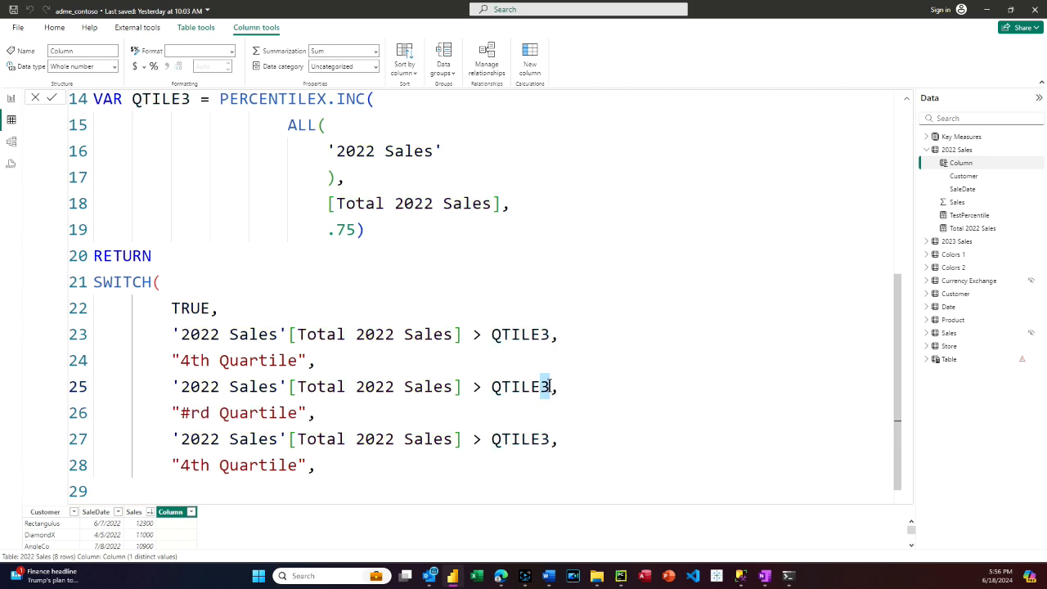
{"action": "type", "text": "2"}
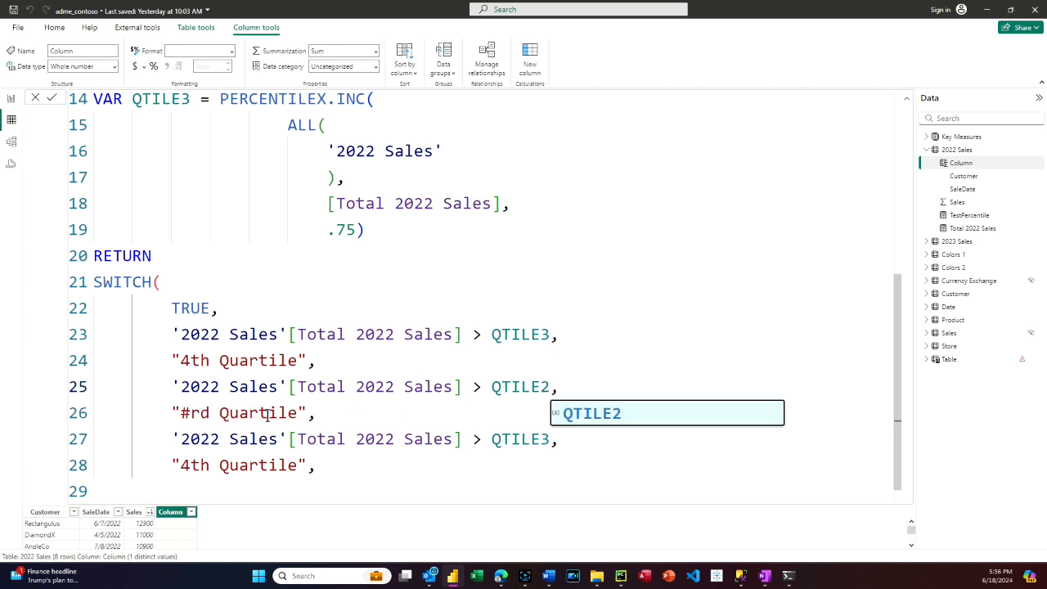
{"action": "left_click", "coordinate": [190, 408]}
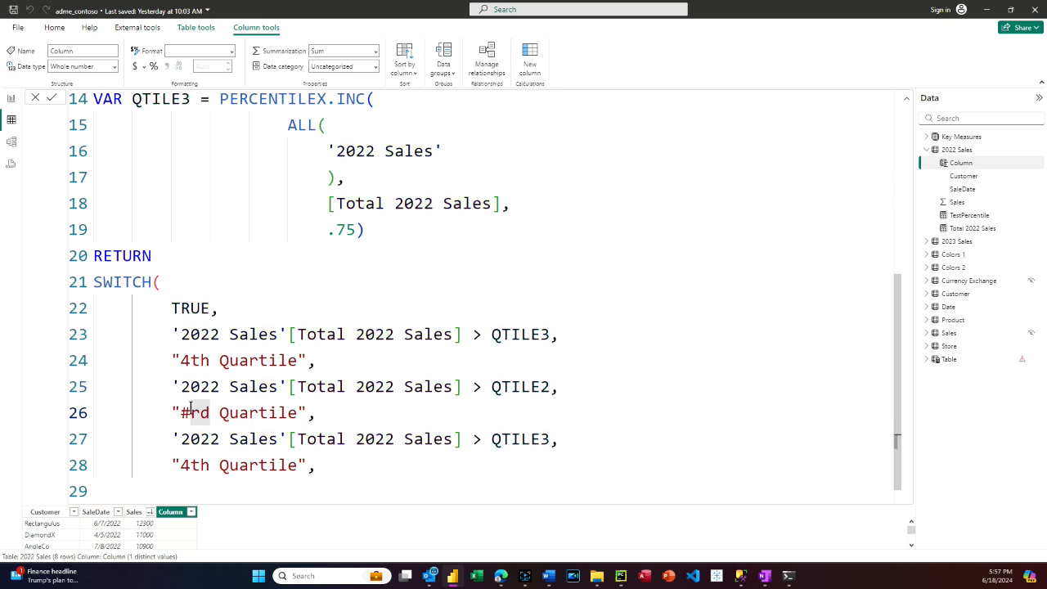
{"action": "key", "text": "BackSpace"}
{"action": "type", "text": "3"}
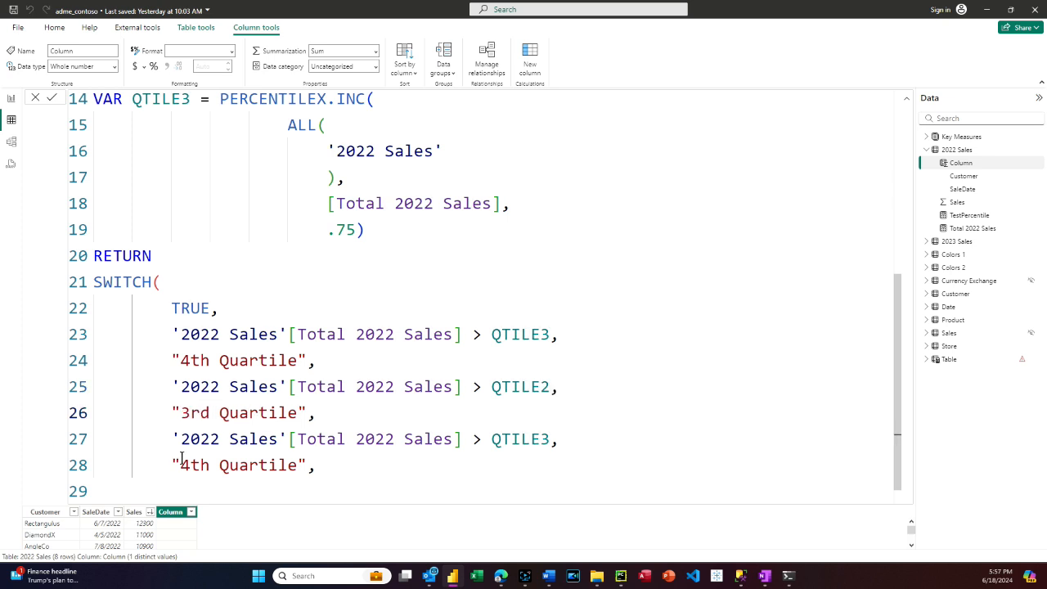
Change the third SWITCH pair on lines 27 and 28 to compare against QTILE1 and return "2nd Quartile"
{"action": "left_click_drag", "start_coordinate": [181, 465], "coordinate": [210, 465]}
{"action": "type", "text": "2nd"}
{"action": "left_click", "coordinate": [542, 439]}
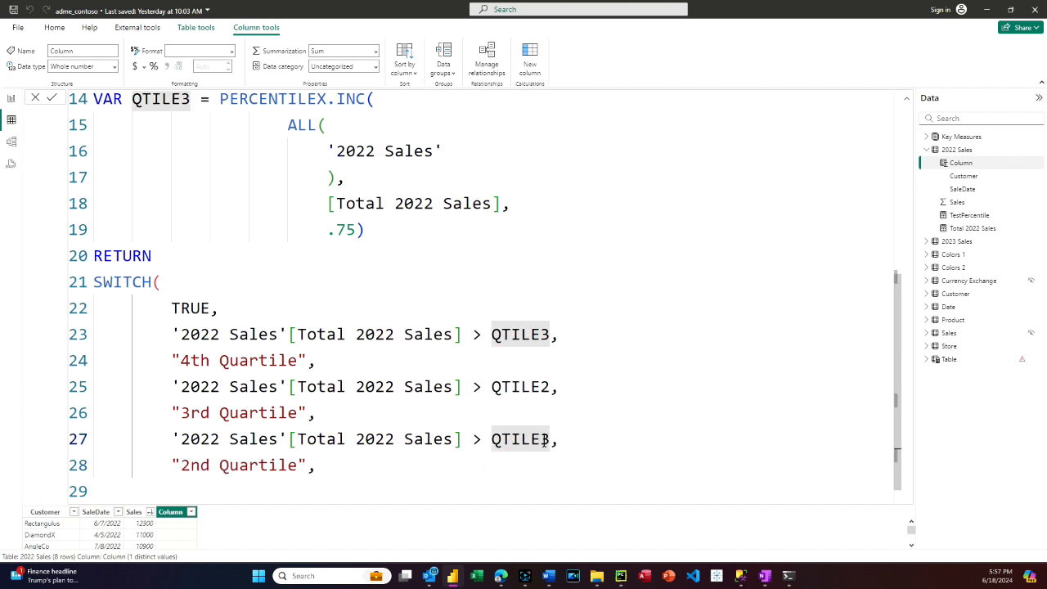
{"action": "left_click_drag", "start_coordinate": [542, 439], "coordinate": [550, 439]}
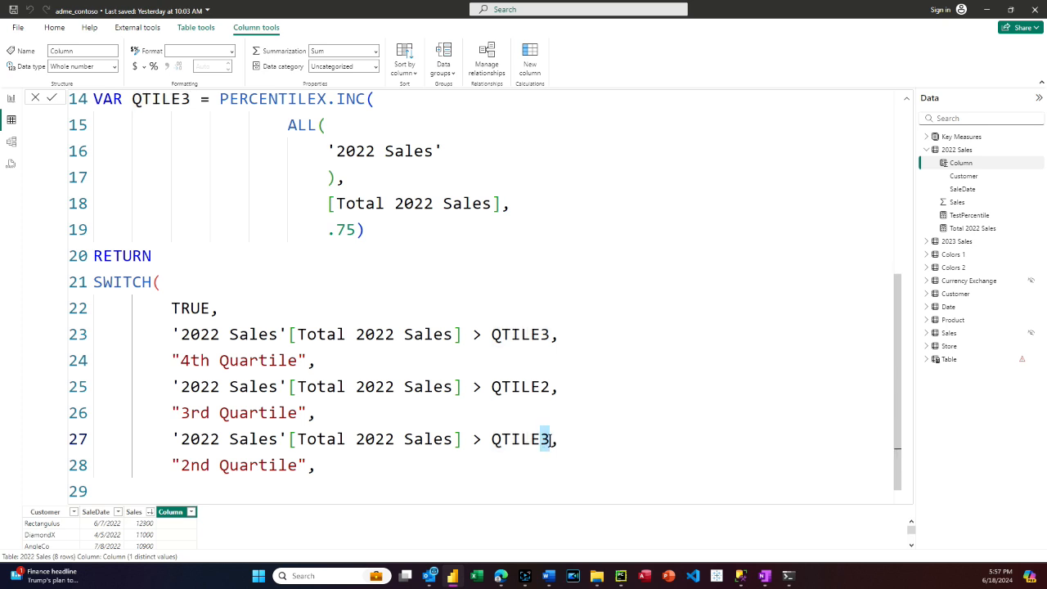
{"action": "type", "text": "1"}
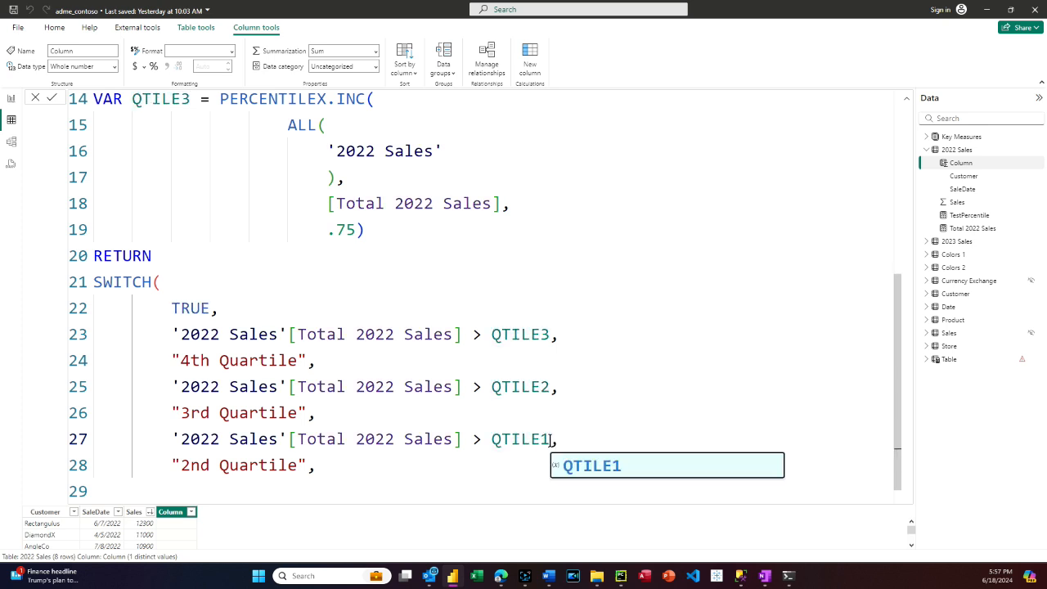
{"action": "left_click", "coordinate": [319, 463]}
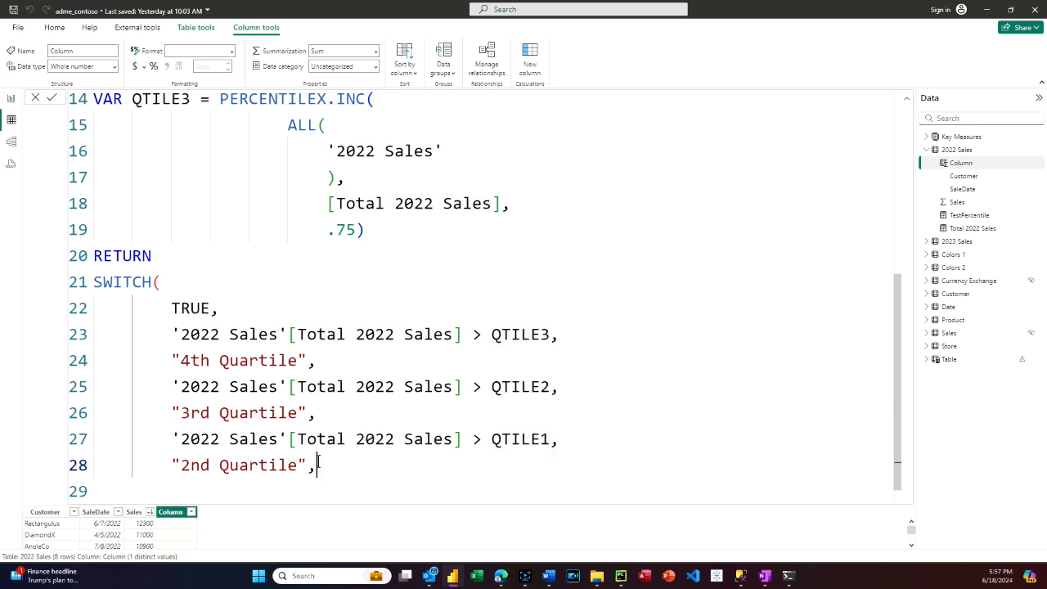
Set the result on line 28 to "1st Quartile" without a trailing comma and close the SWITCH function on line 29
{"action": "left_click_drag", "start_coordinate": [182, 463], "coordinate": [209, 464]}
{"action": "type", "text": "1st"}
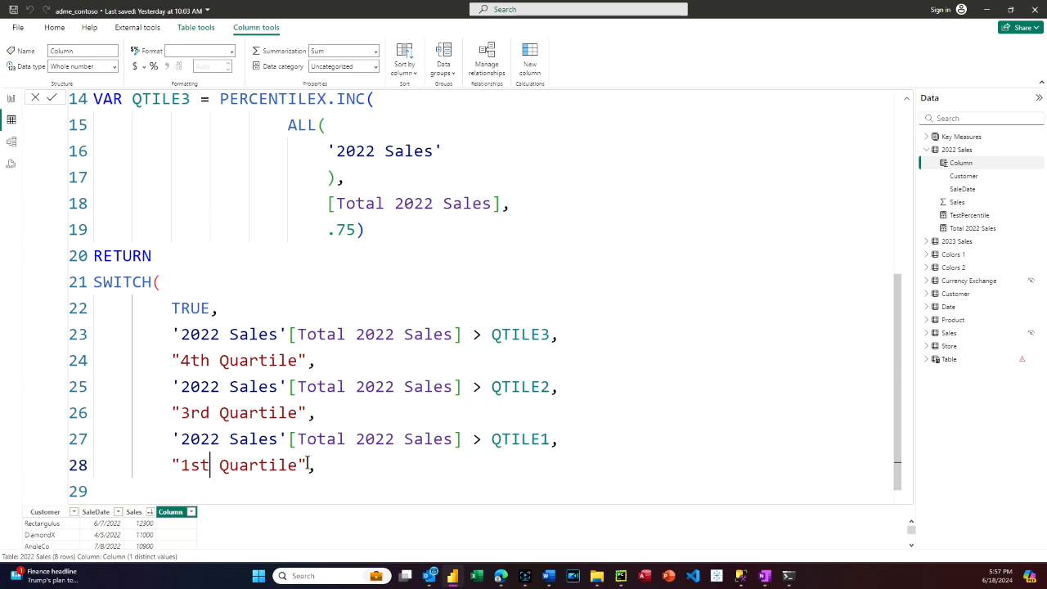
{"action": "left_click_drag", "start_coordinate": [305, 465], "coordinate": [315, 467]}
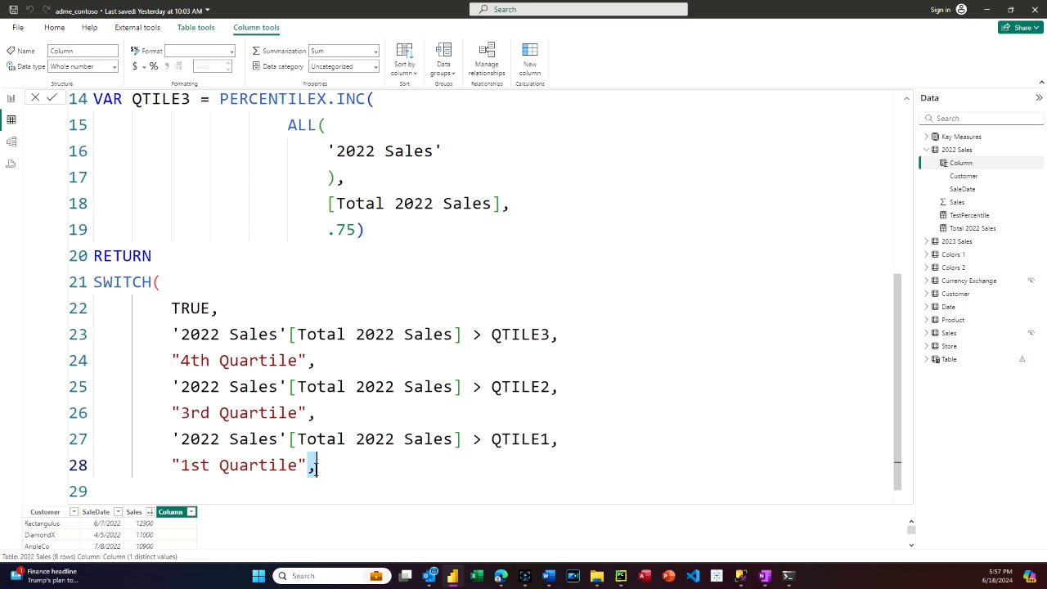
{"action": "key", "text": "BackSpace"}
{"action": "key", "text": "Return"}
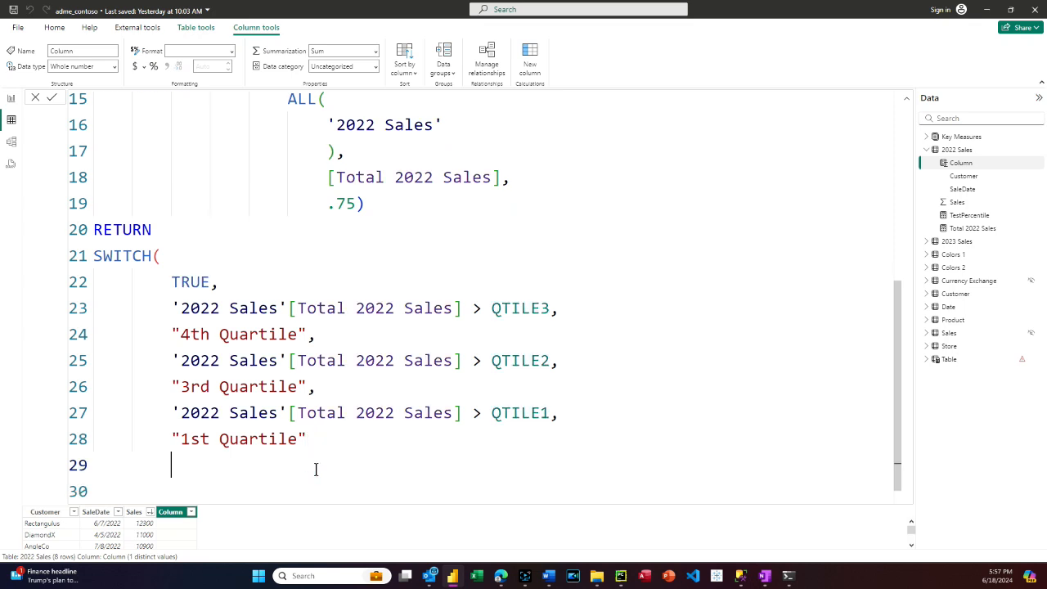
{"action": "key", "text": "BackSpace"}
{"action": "type", "text": ")"}
Review the whole Quartiles formula and correct the QTILE1 condition's result on line 28 to "2nd Quartile"
{"action": "scroll", "coordinate": [449, 328], "scroll_direction": "up", "scroll_amount": 4}
{"action": "scroll", "coordinate": [448, 327], "scroll_direction": "up", "scroll_amount": 2}
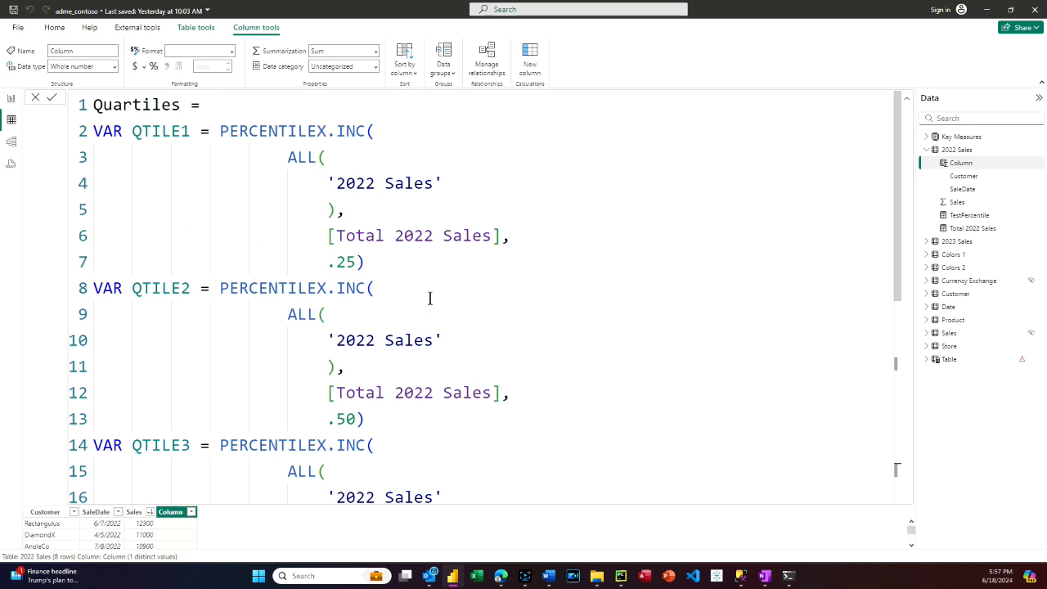
{"action": "scroll", "coordinate": [445, 350], "scroll_direction": "down", "scroll_amount": 2}
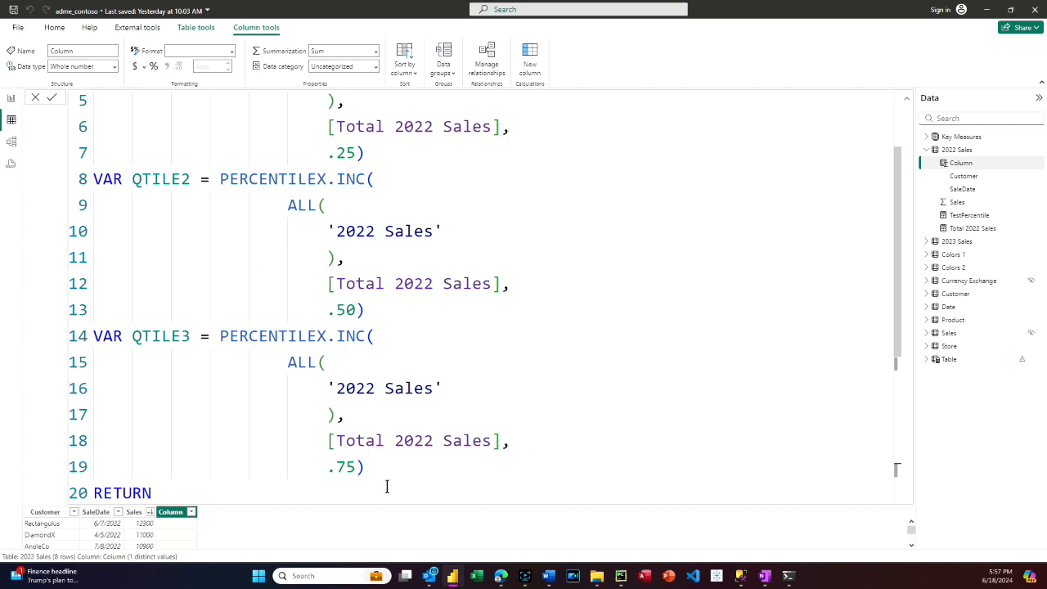
{"action": "scroll", "coordinate": [419, 436], "scroll_direction": "down", "scroll_amount": 1}
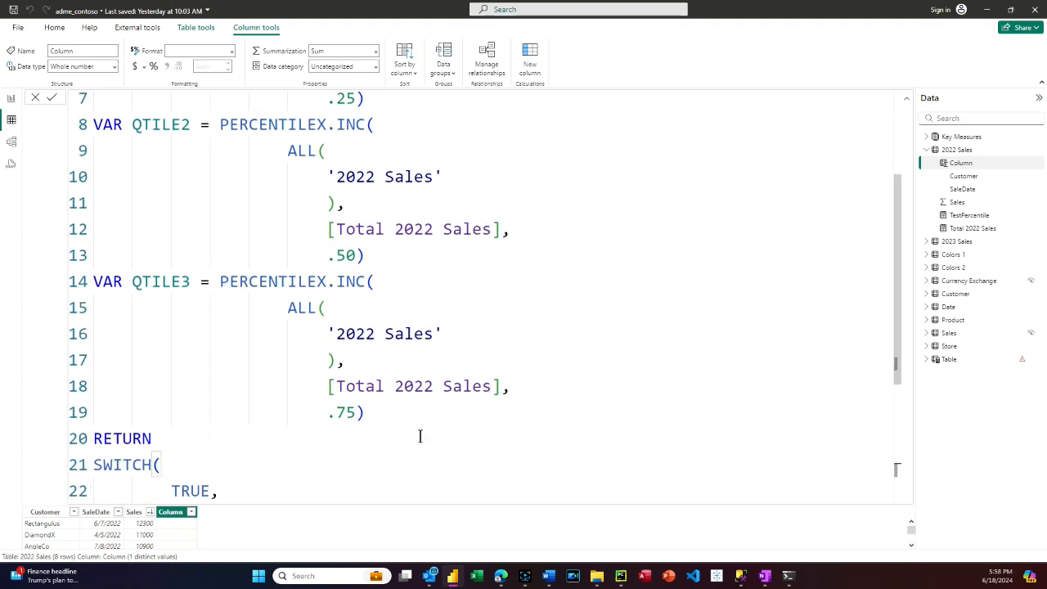
{"action": "scroll", "coordinate": [420, 436], "scroll_direction": "down", "scroll_amount": 1}
{"action": "scroll", "coordinate": [420, 436], "scroll_direction": "down", "scroll_amount": 3}
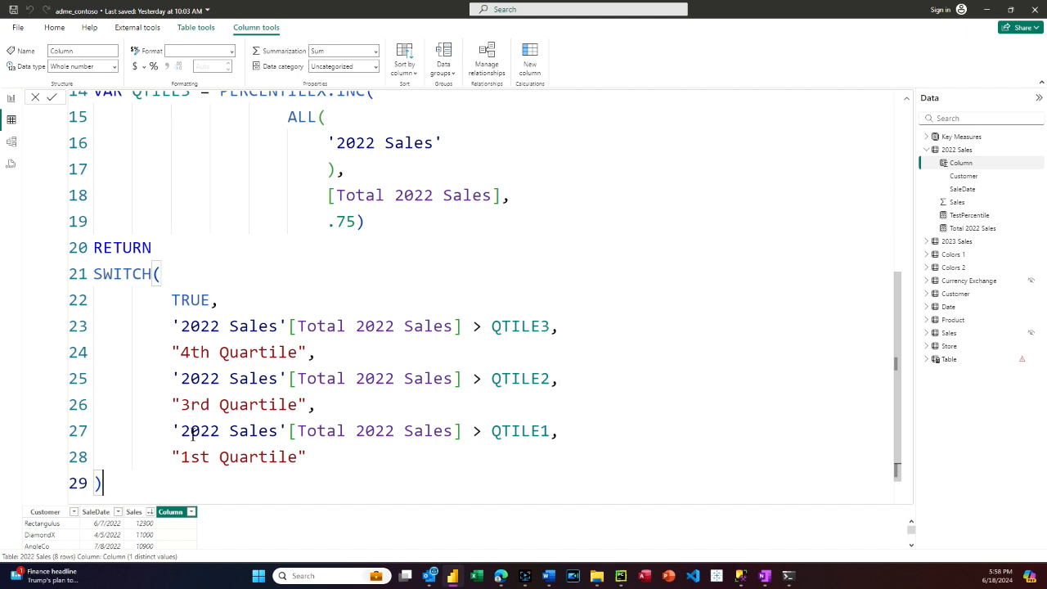
{"action": "left_click_drag", "start_coordinate": [181, 457], "coordinate": [207, 461]}
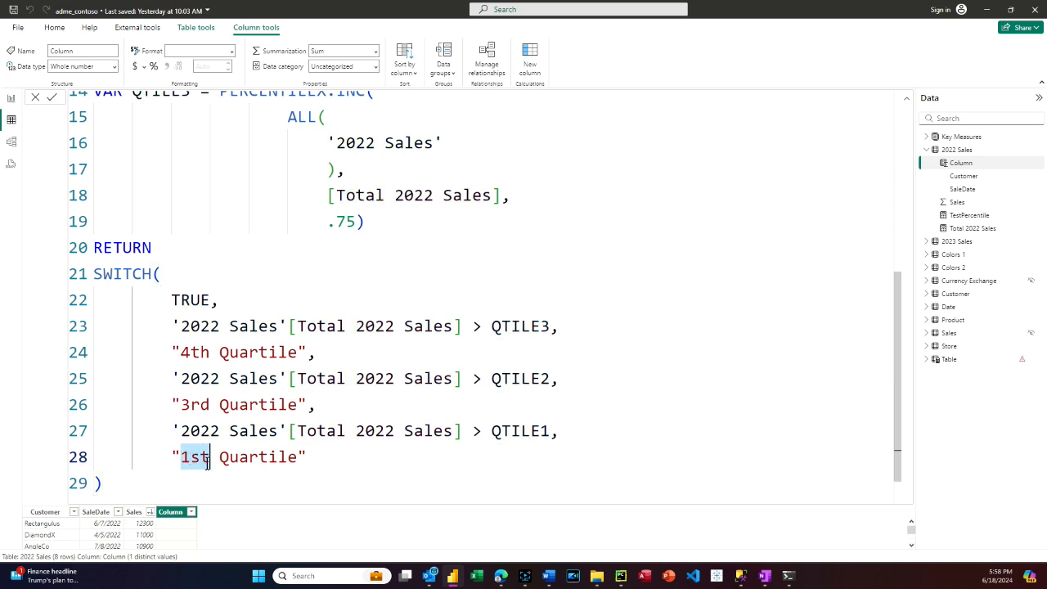
{"action": "type", "text": "2nd"}
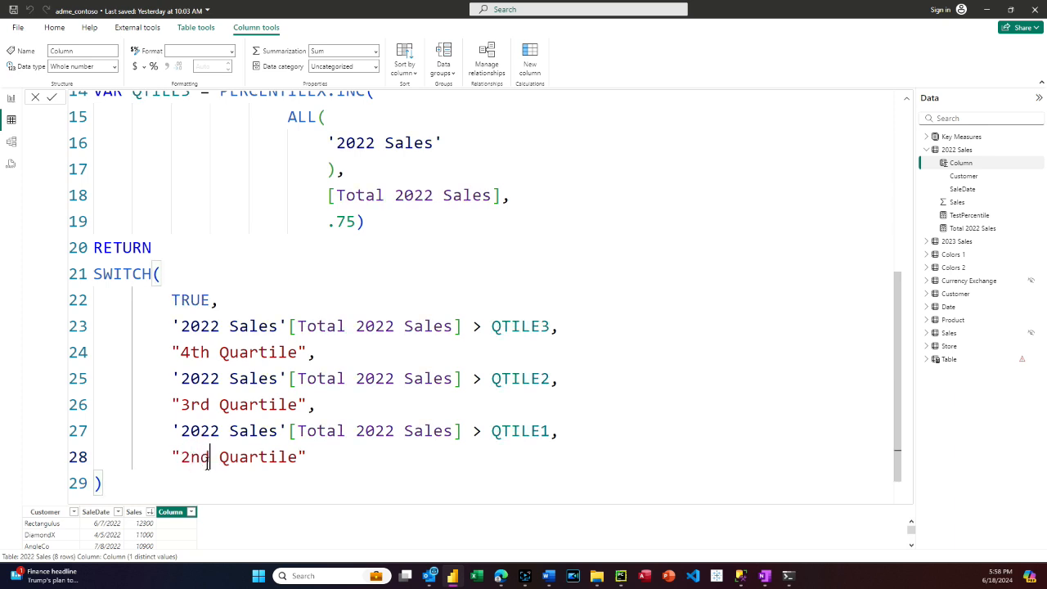
Add "1st Quartile" as the SWITCH function's else result on line 29, preceded by a comma, and commit the Quartiles column formula
{"action": "left_click", "coordinate": [306, 460]}
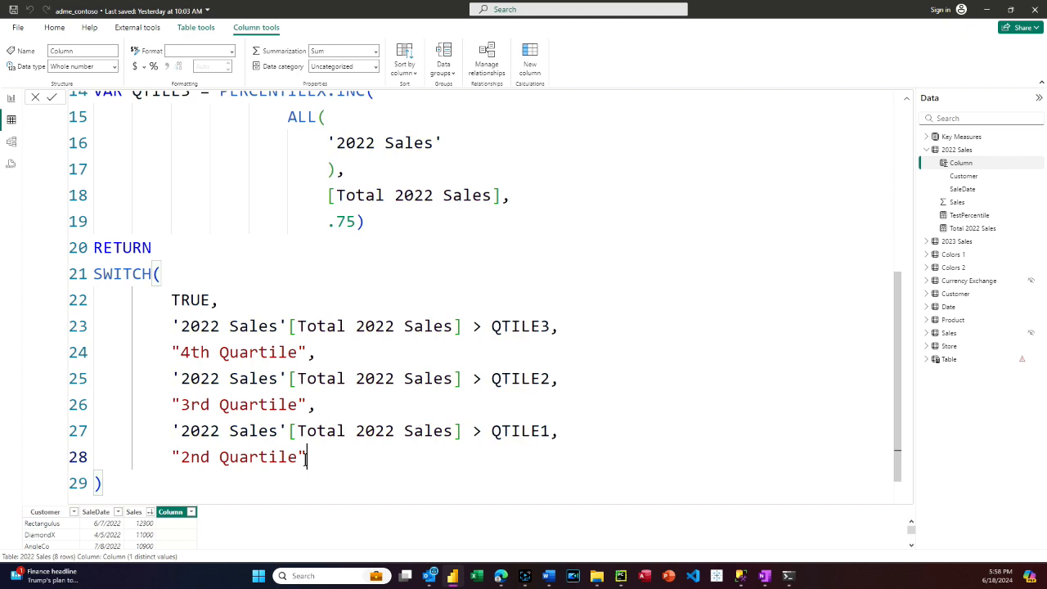
{"action": "type", "text": ","}
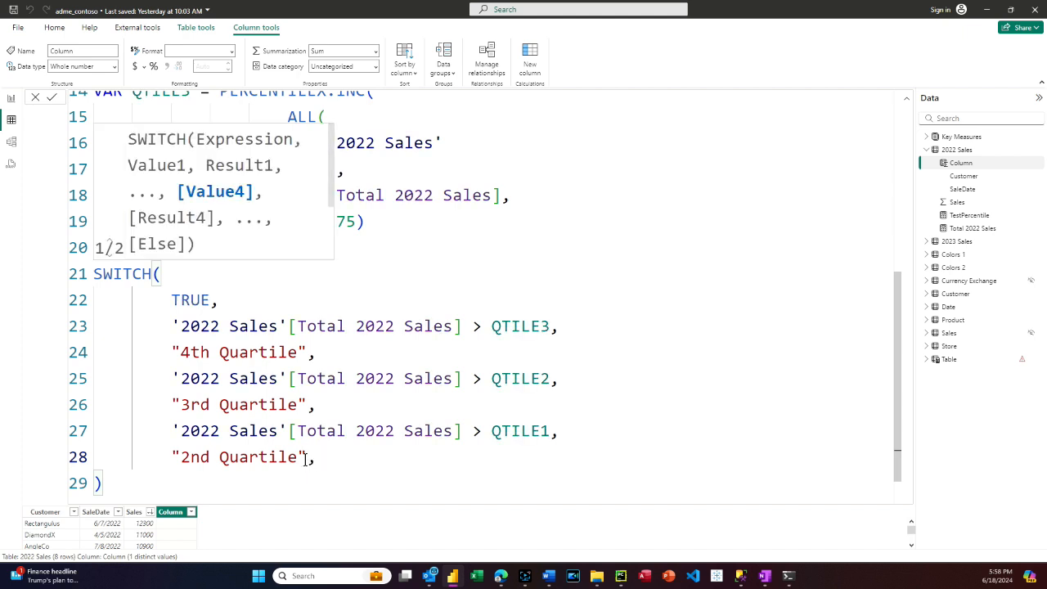
{"action": "key", "text": "Return"}
{"action": "type", "text": "\""}
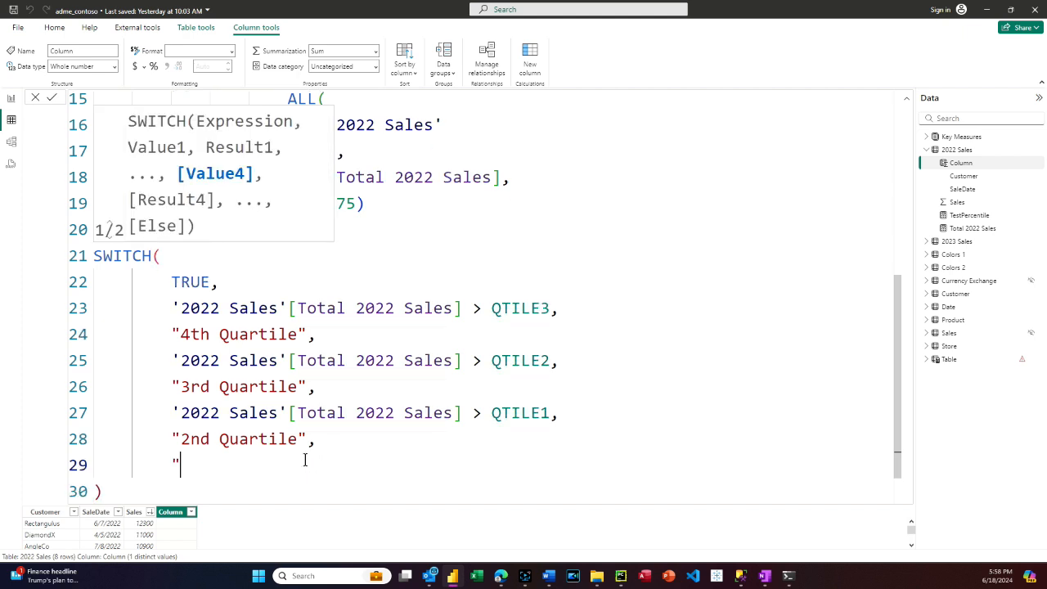
{"action": "type", "text": "1st Quartile"}
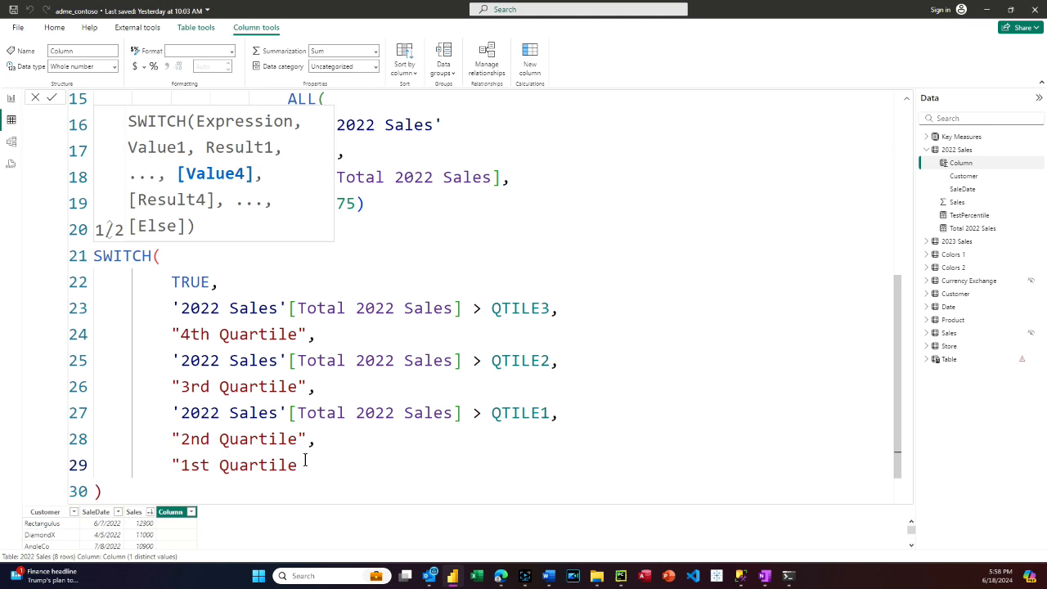
{"action": "type", "text": "\""}
{"action": "scroll", "coordinate": [339, 456], "scroll_direction": "down", "scroll_amount": 1}
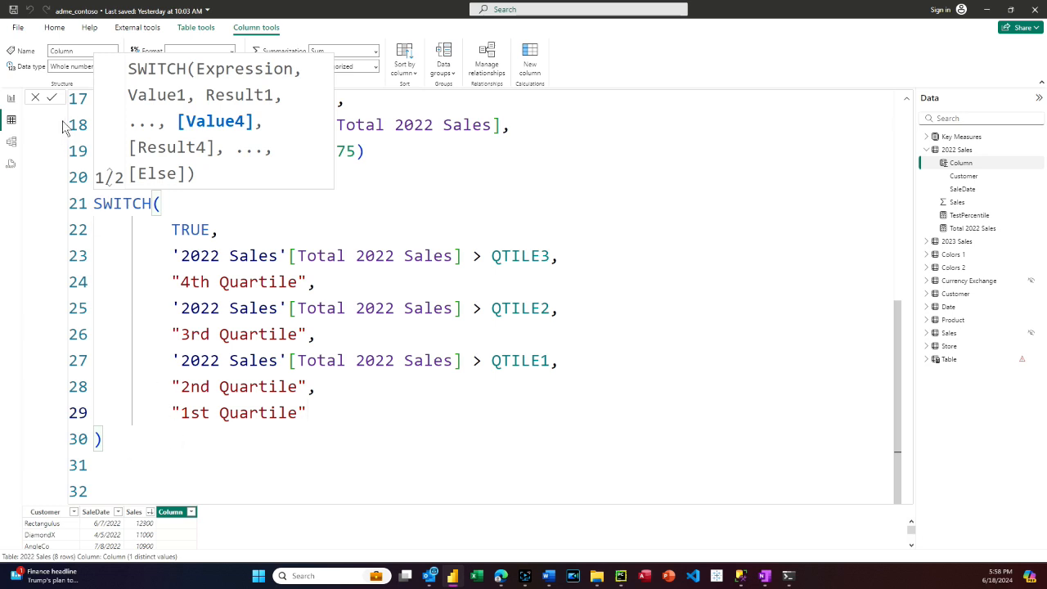
{"action": "left_click", "coordinate": [52, 99]}
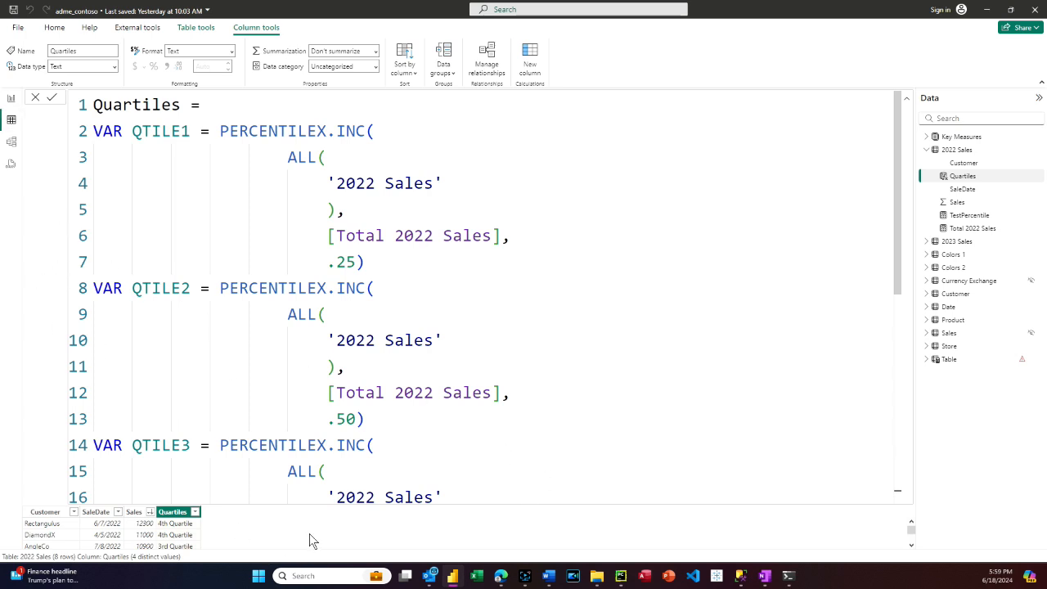
Show the full 2022 Sales table, switch to the report view, and add the Quartiles field as columns of the customer sales matrix
{"action": "left_click", "coordinate": [957, 151]}
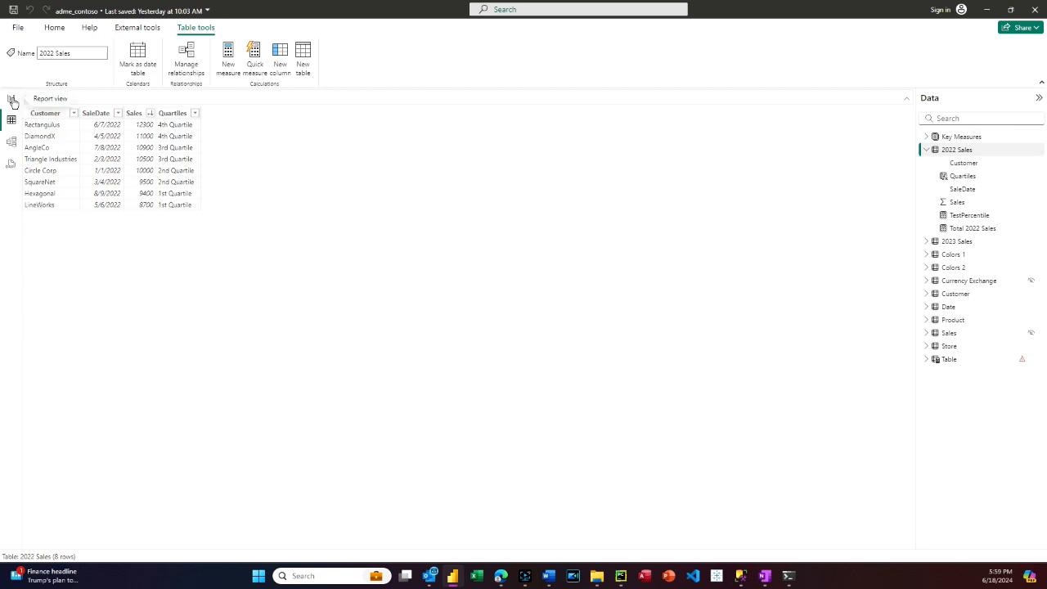
{"action": "left_click", "coordinate": [11, 99]}
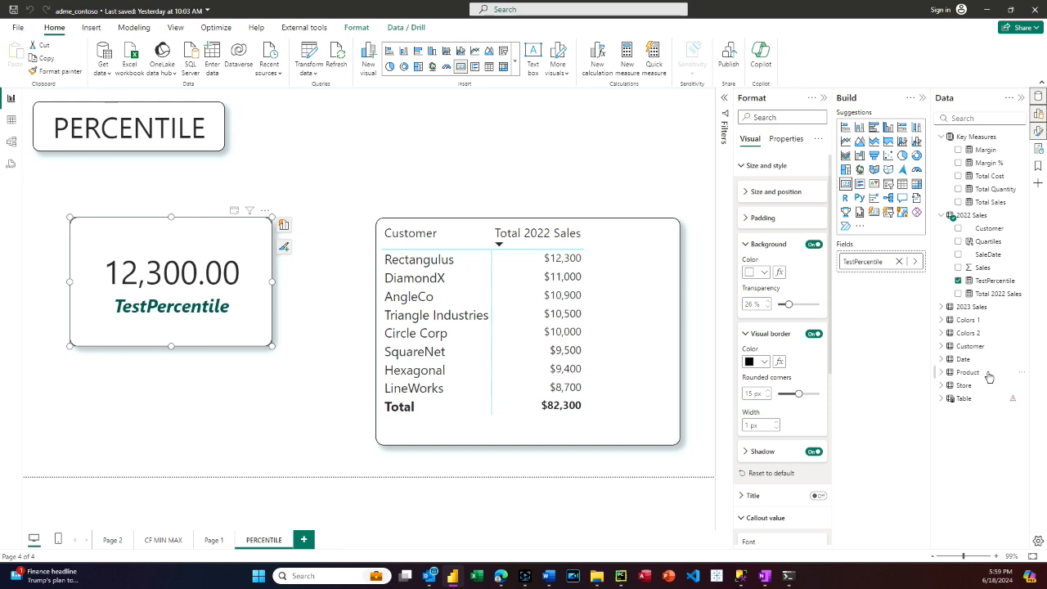
{"action": "left_click_drag", "start_coordinate": [993, 244], "coordinate": [652, 251]}
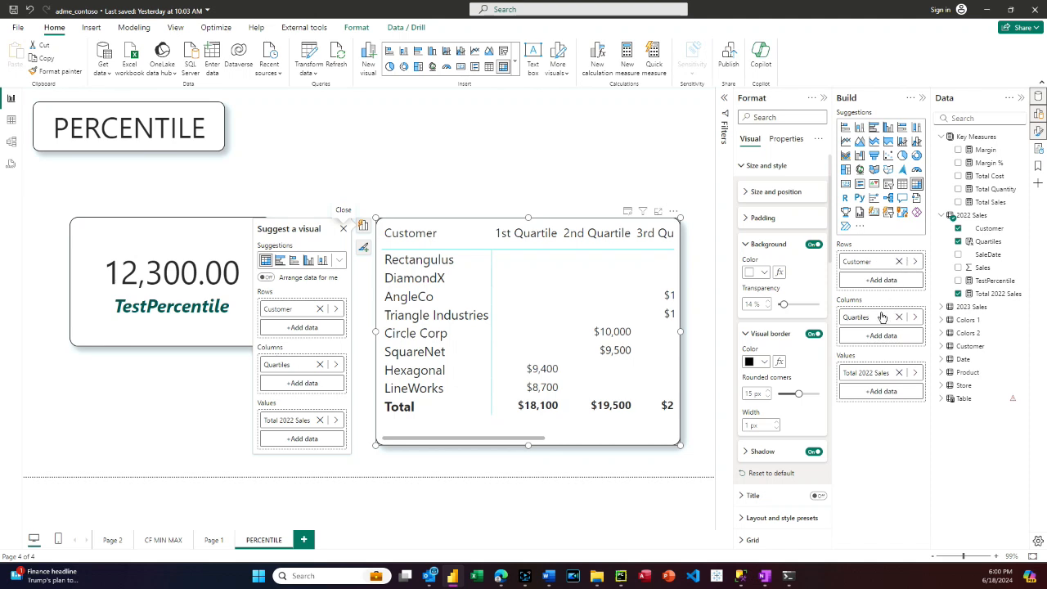
{"action": "left_click", "coordinate": [343, 228]}
Widen the customer sales matrix, convert it to a table, and narrow it to fit beside the TestPercentile card
{"action": "left_click_drag", "start_coordinate": [375, 333], "coordinate": [198, 342]}
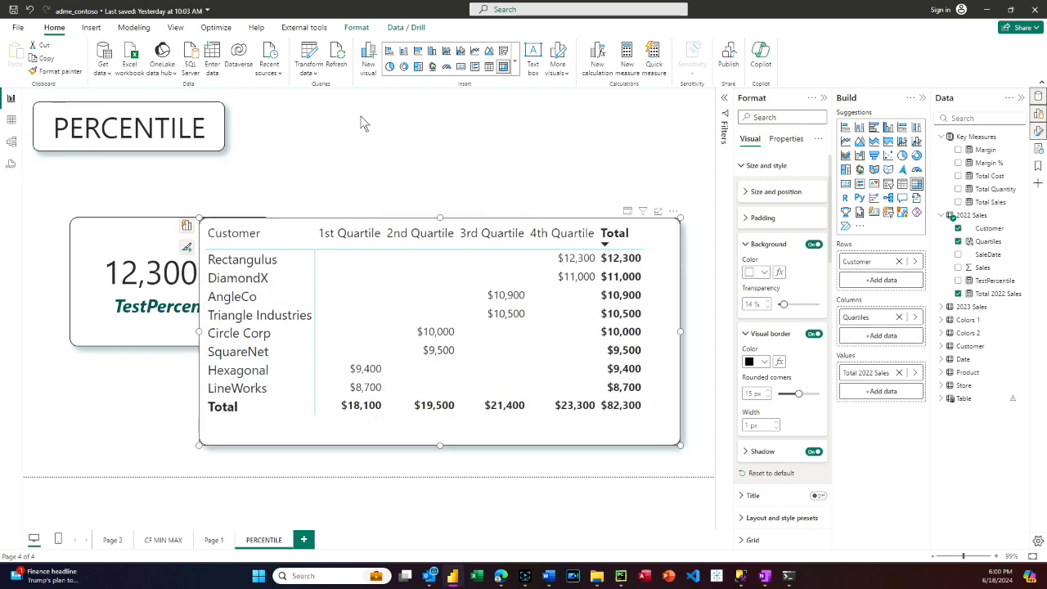
{"action": "left_click", "coordinate": [902, 185]}
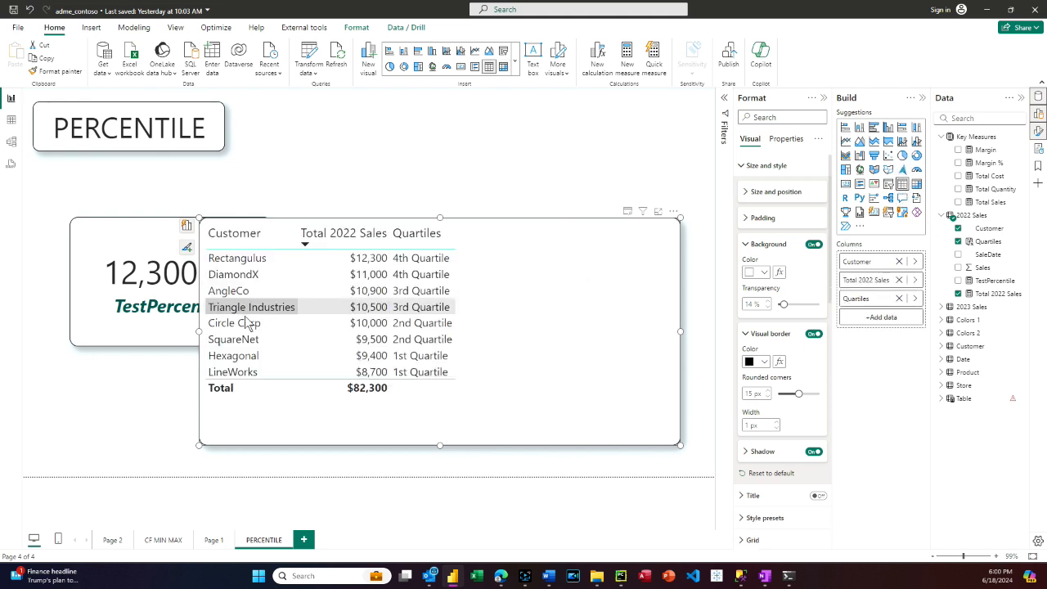
{"action": "left_click_drag", "start_coordinate": [202, 335], "coordinate": [389, 328]}
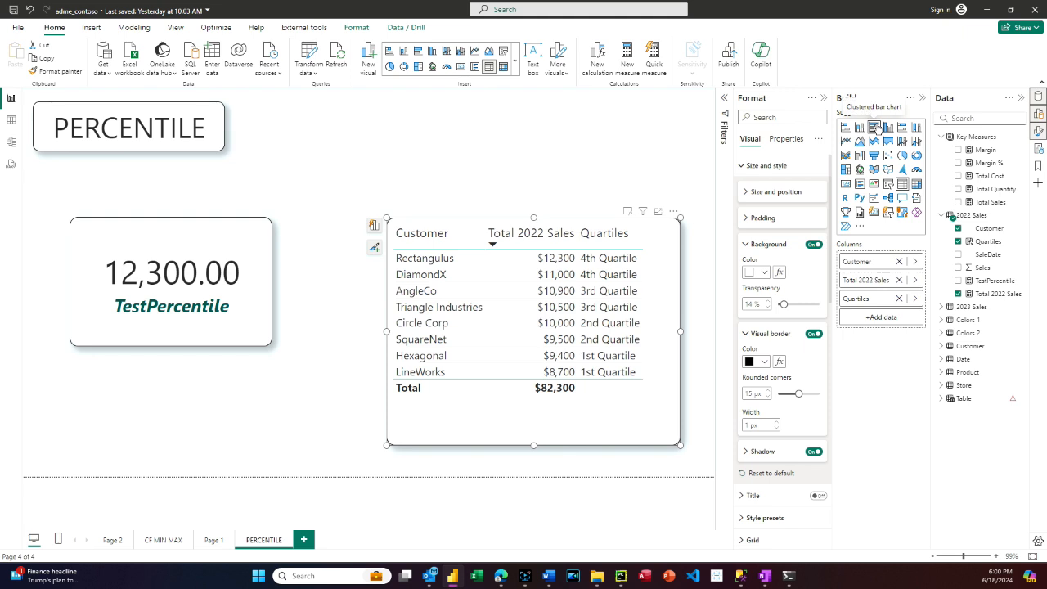
Convert the table to a clustered bar chart, inspect the quartile bars, and change it to a clustered column chart
{"action": "left_click", "coordinate": [875, 128]}
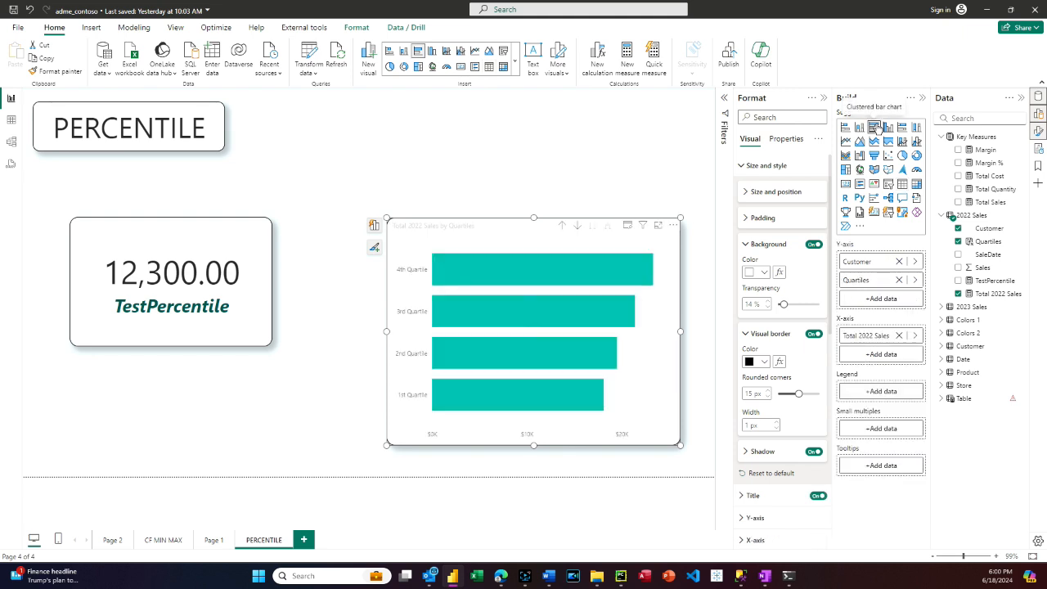
{"action": "mouse_move", "coordinate": [595, 262]}
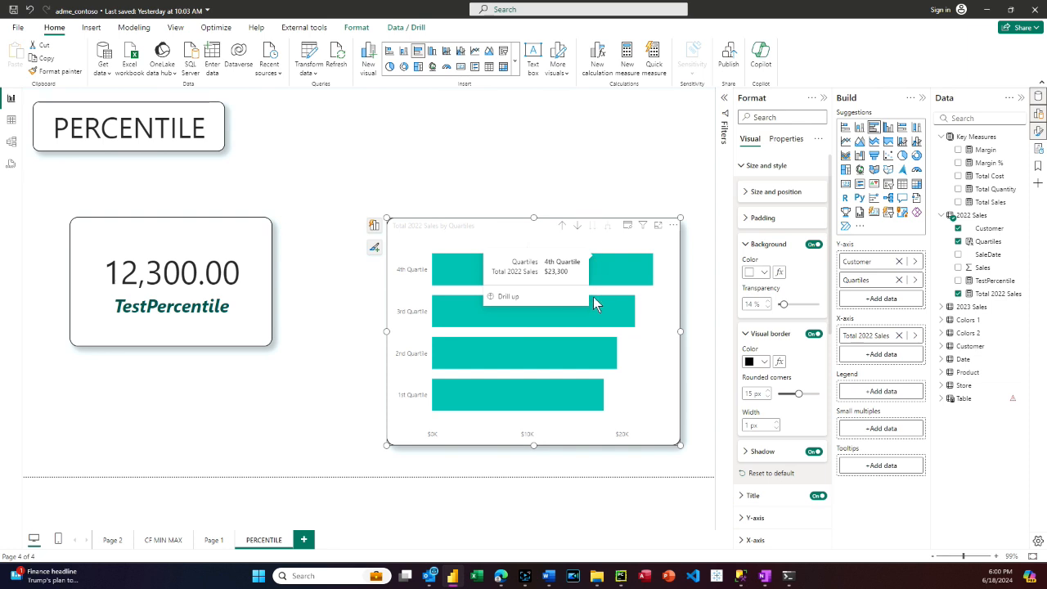
{"action": "mouse_move", "coordinate": [574, 350]}
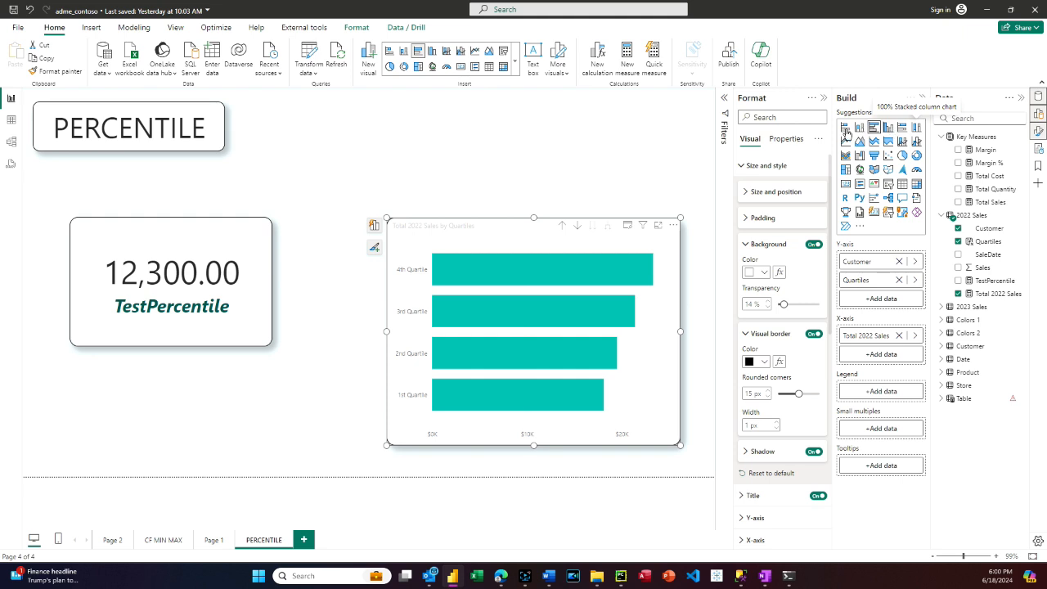
{"action": "left_click", "coordinate": [892, 129]}
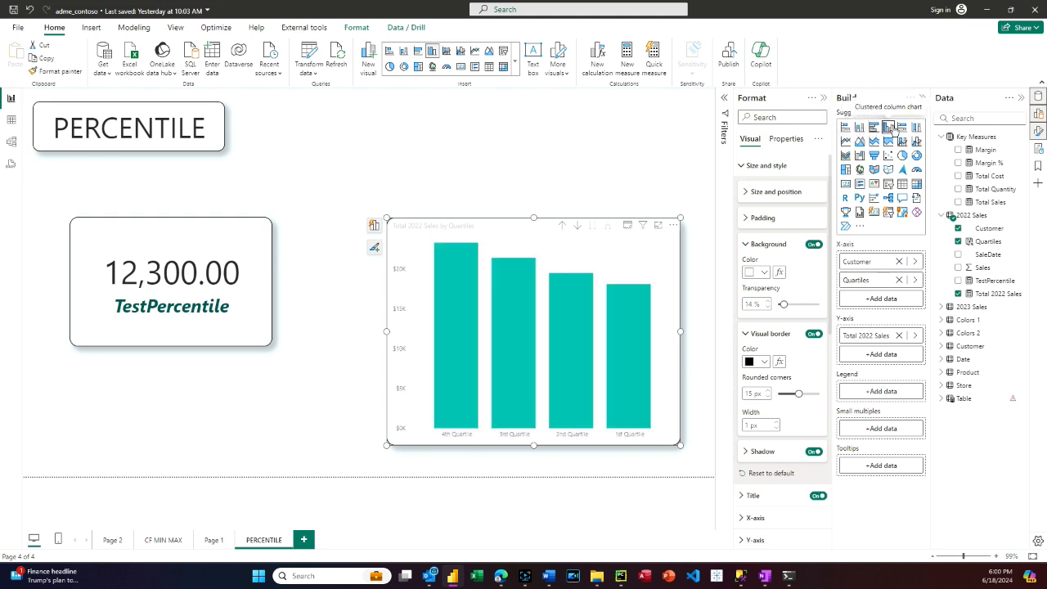